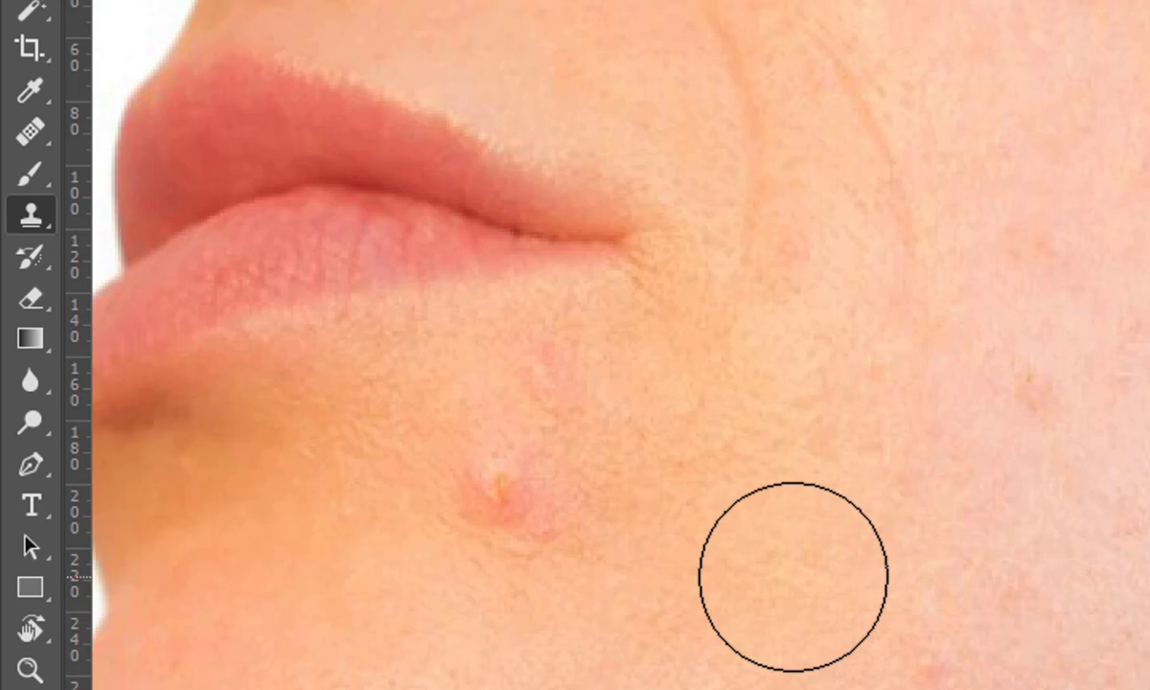
Cover the pimple and the faint mark below the mouth corner by cloning clean skin over them with the Clone Stamp
left_click(575, 496)
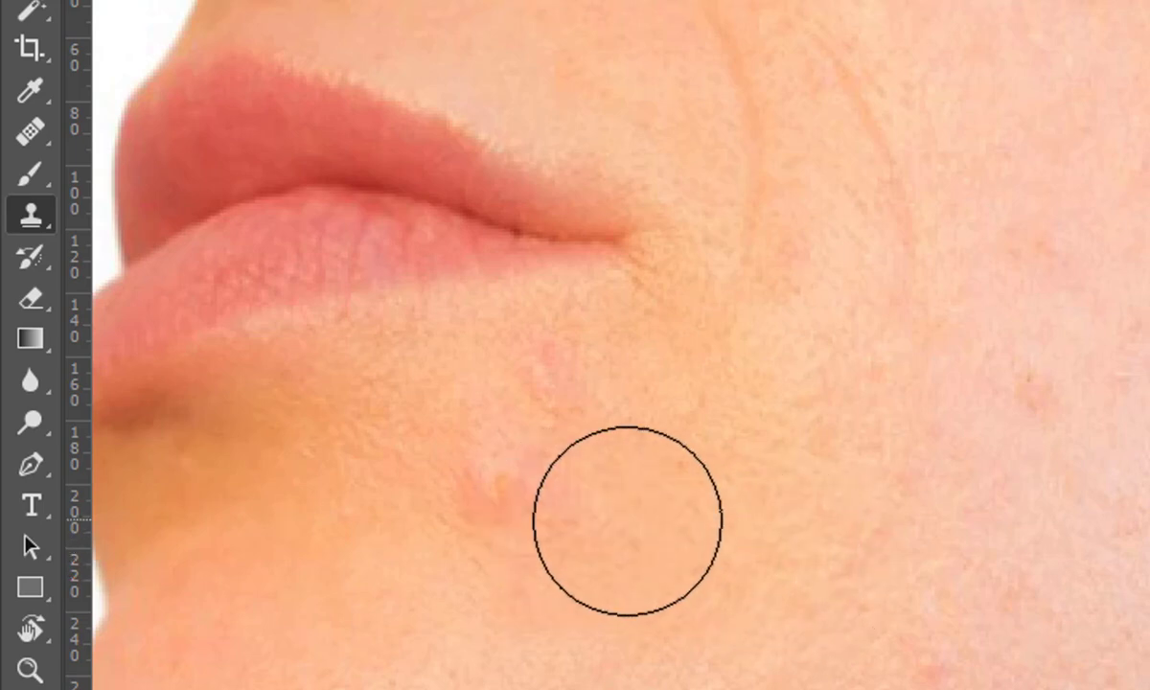
key("ctrl+z")
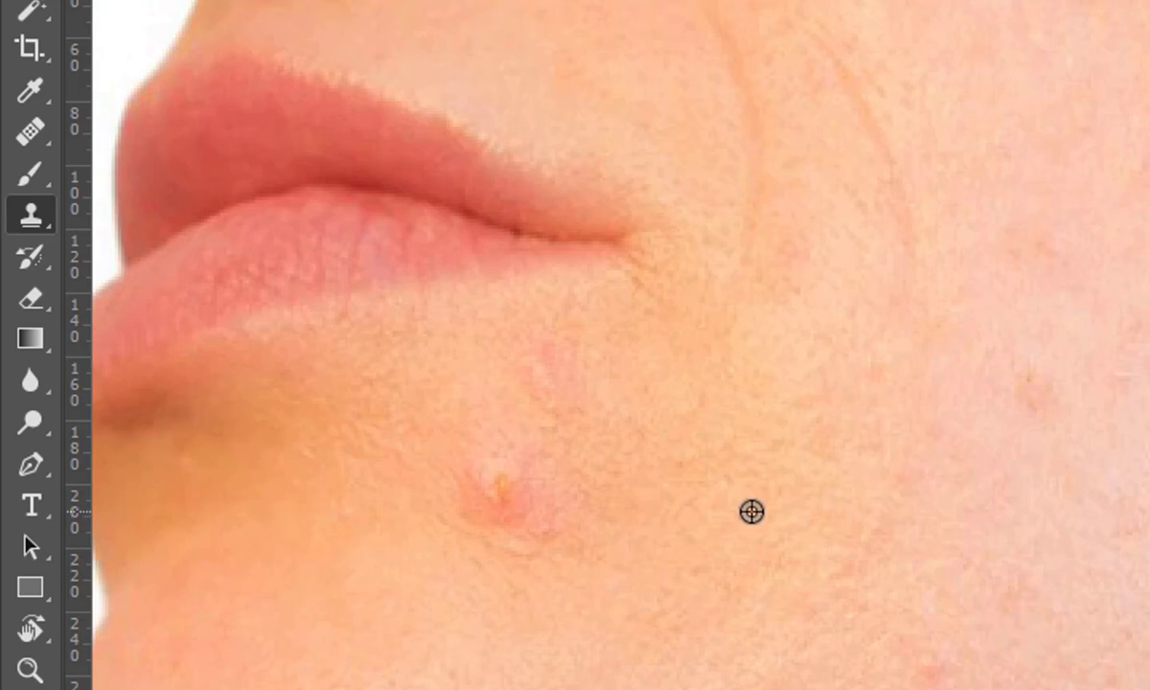
left_click(508, 483)
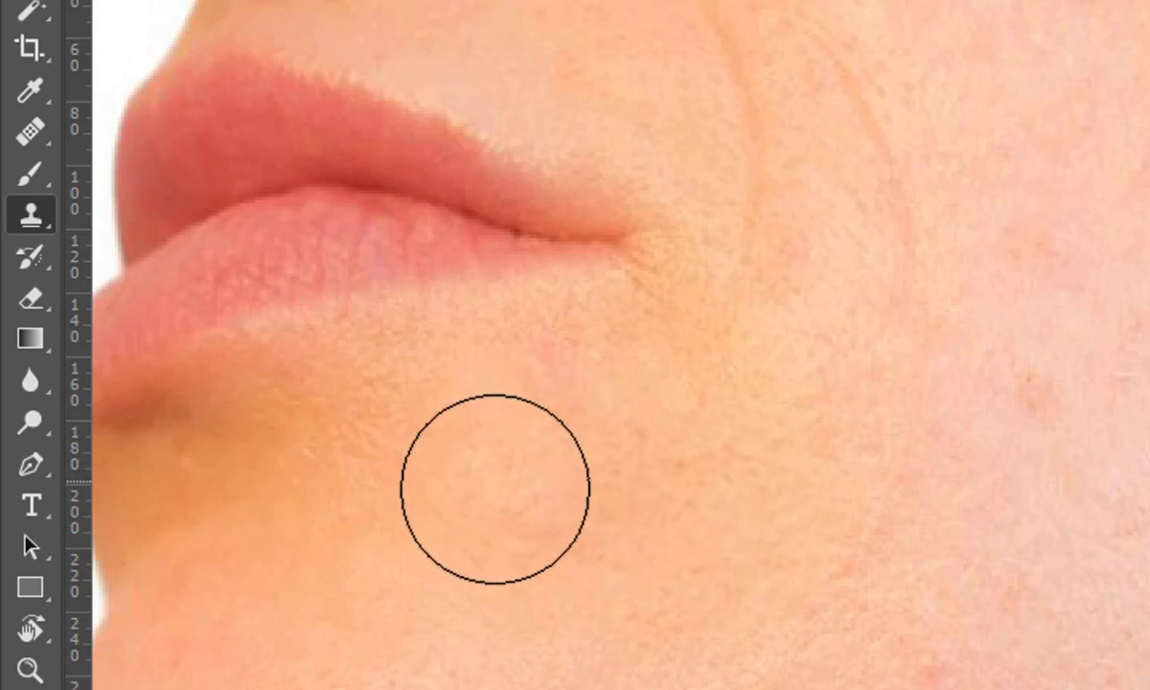
mouse_move(495, 488)
left_mouse_down()
mouse_move(516, 511)
mouse_move(484, 525)
mouse_move(518, 517)
mouse_move(556, 405)
mouse_move(579, 393)
mouse_move(536, 421)
left_mouse_up()
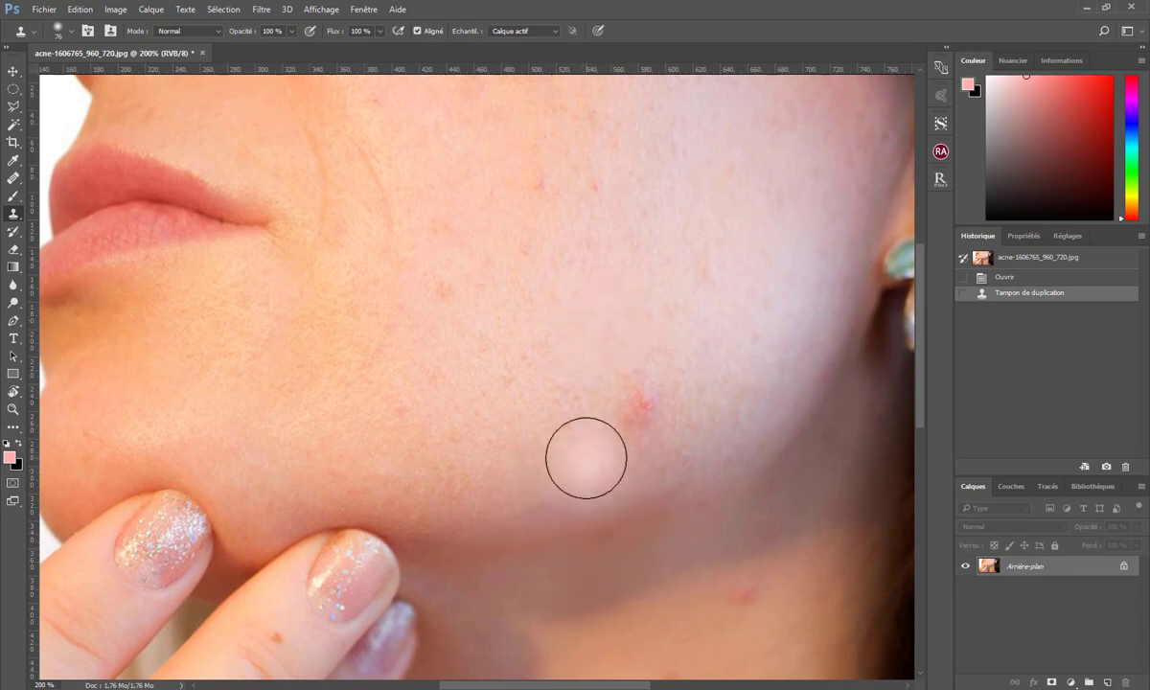
Clone shadowed neck skin over the red jaw blemish, and cover the dark patch with skin sampled just above it
left_click(561, 553, "alt")
mouse_move(640, 414)
left_mouse_down()
mouse_move(631, 404)
mouse_move(643, 398)
left_mouse_up()
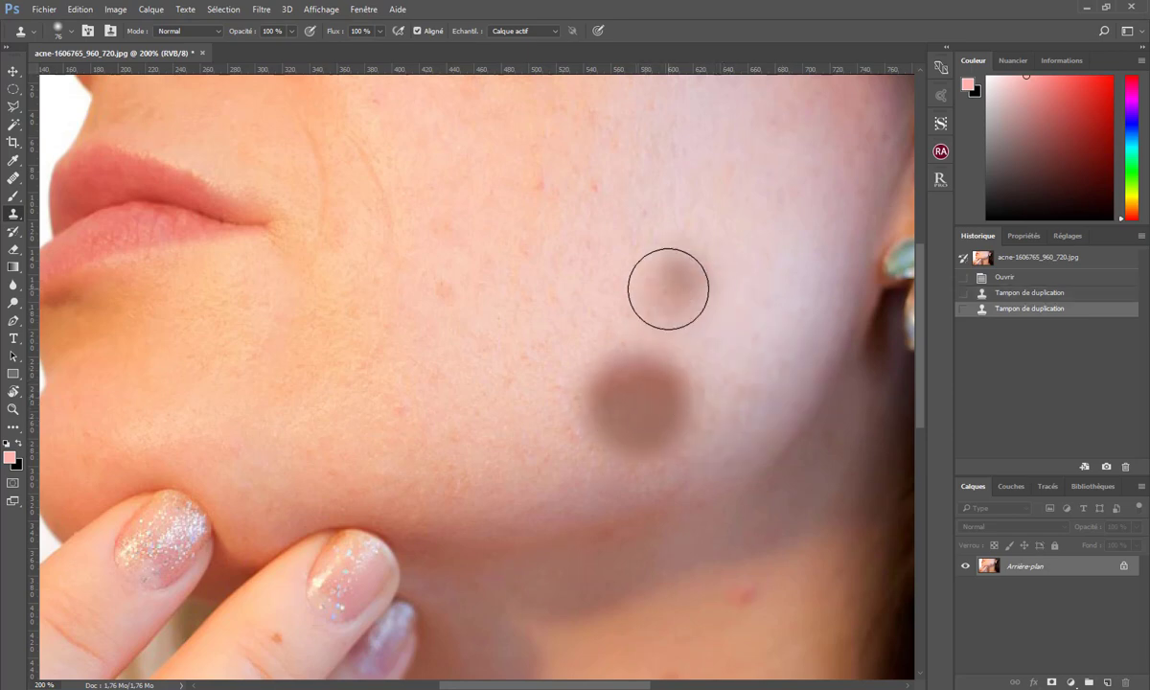
left_click(667, 288, "alt")
left_click(664, 343)
left_click(629, 345)
left_click(597, 363)
left_click(579, 388)
left_click(594, 420)
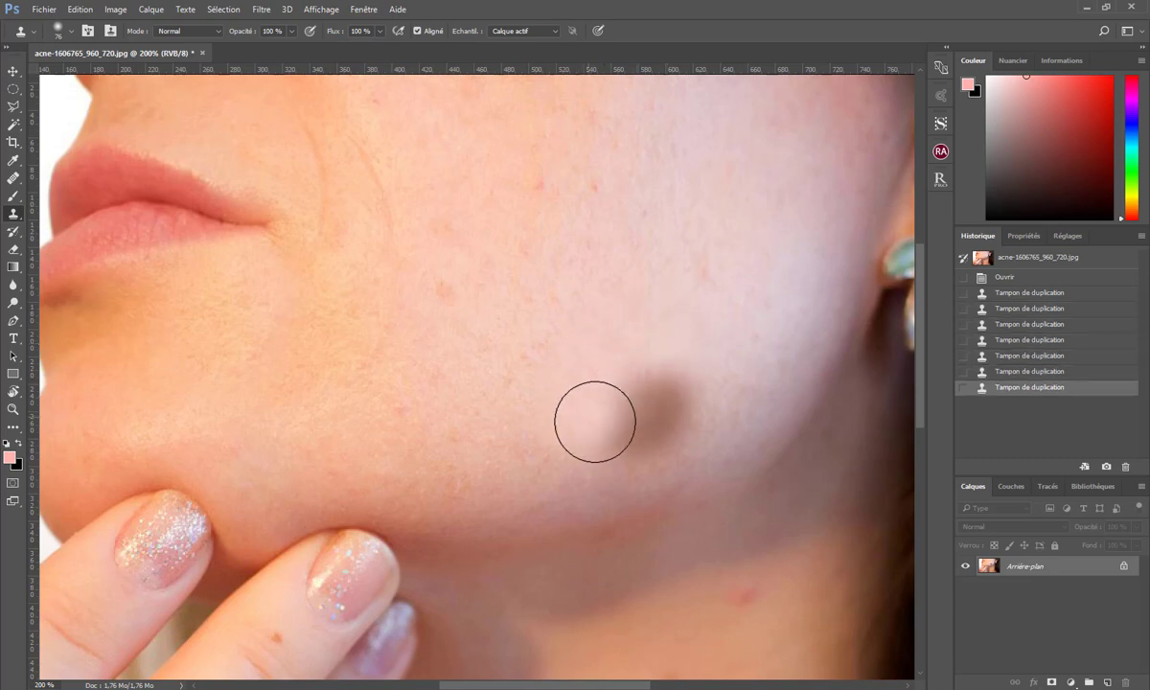
left_click(622, 441)
left_click(649, 449)
left_click(672, 437)
left_click(692, 393)
left_click(656, 369)
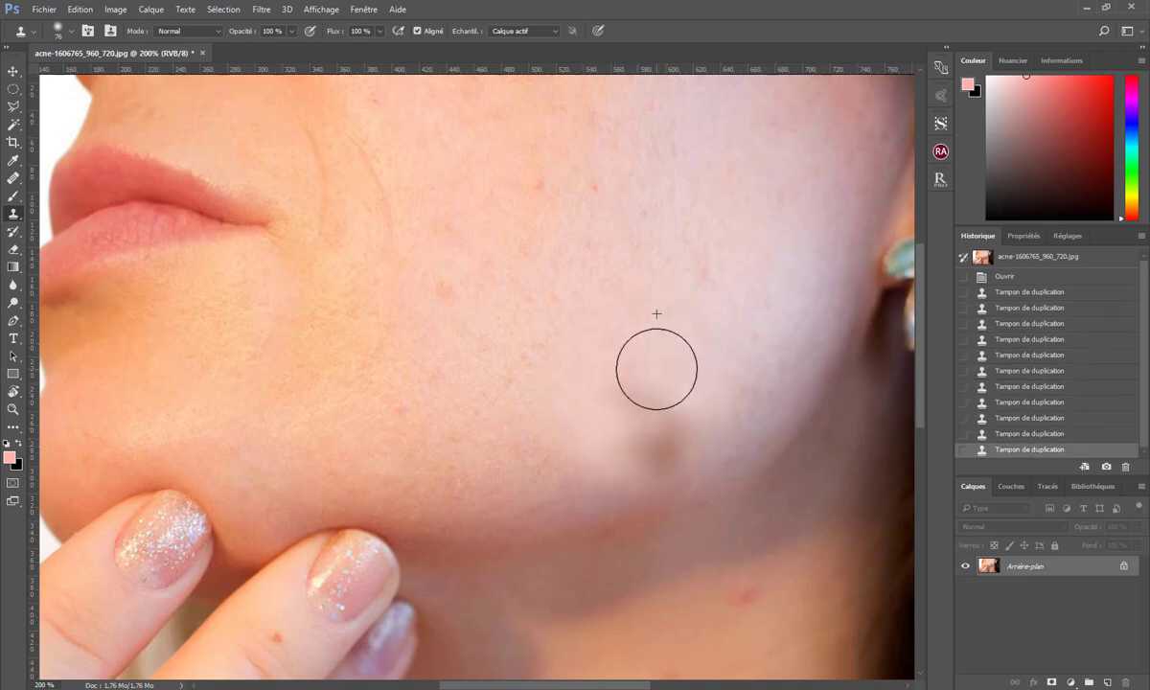
left_click(636, 379)
Cover the remaining dark spot on the jaw by cloning lighter skin sampled toward the ear side
left_click(722, 321, "alt")
left_click(680, 399)
left_click(728, 316, "alt")
left_click(665, 437)
left_click(634, 419)
left_click(659, 395)
left_click(616, 389)
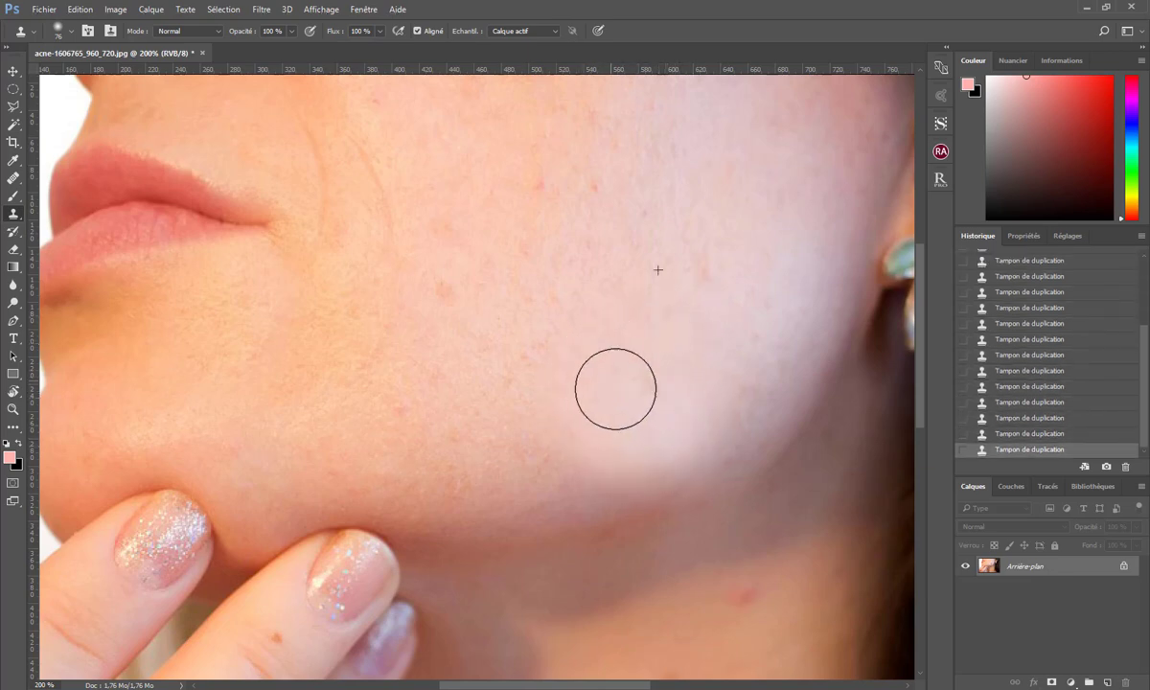
Clone warmer skin sampled from the chin side of the jaw over the retouched area
left_click(537, 439, "alt")
left_click(639, 446)
left_click(631, 403)
left_click(575, 408)
left_click(676, 448)
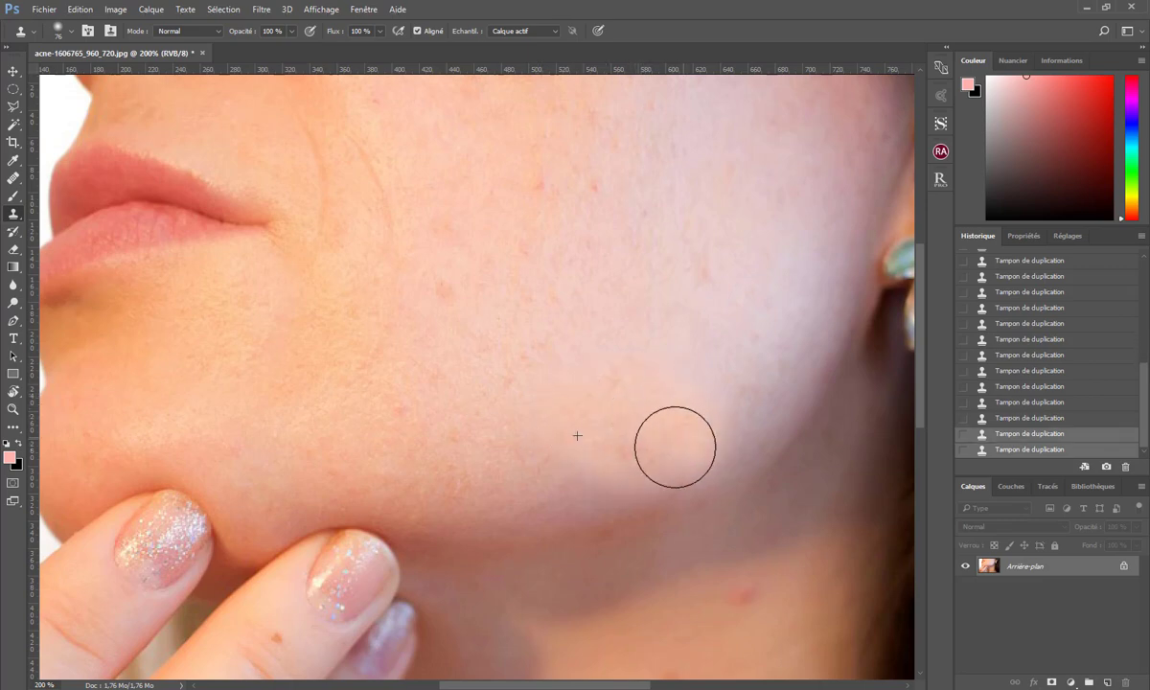
left_click(628, 476)
left_click(656, 405)
Clone pale highlight skin from the cheek's ear side over the retouched jaw area
left_click(729, 351, "alt")
left_click(676, 410)
left_click(638, 386)
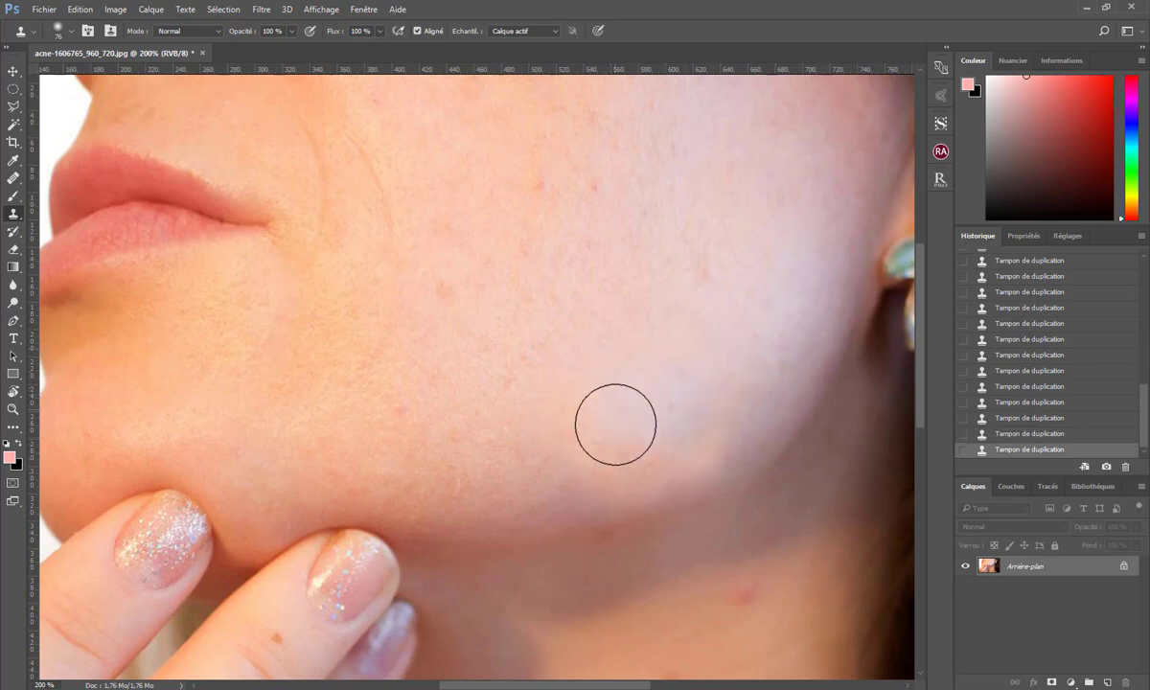
left_click(616, 424)
left_click(699, 419)
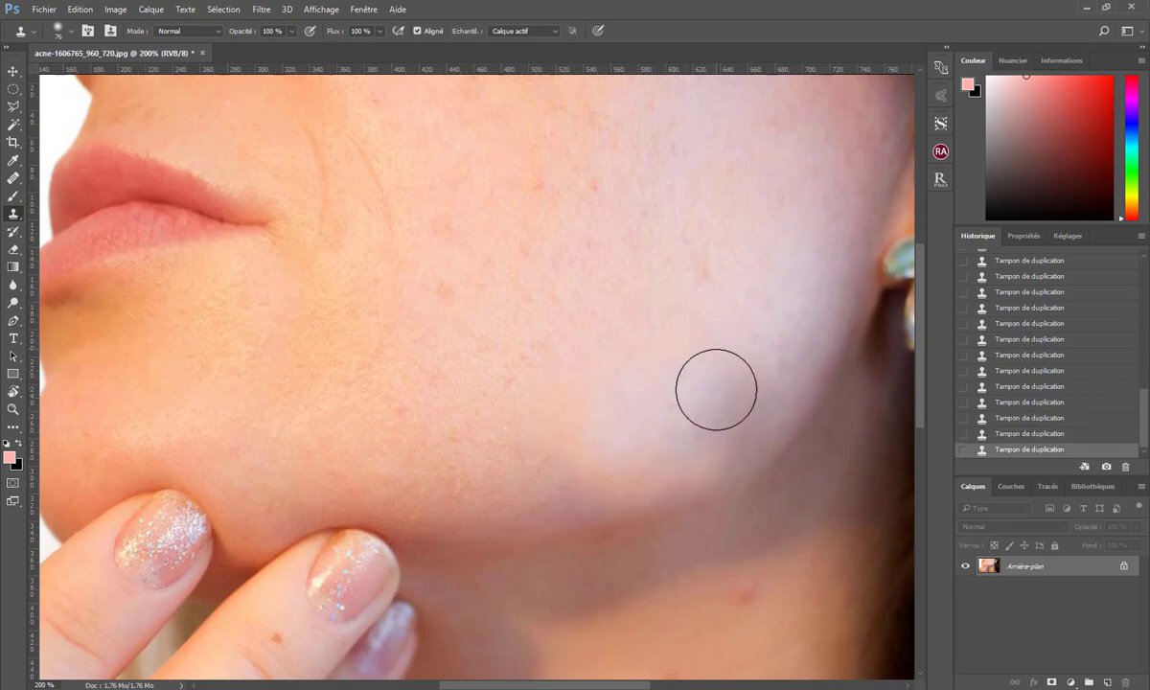
left_click(730, 329)
Revert the photo to its opened state (Ouvrir) in the history, discarding the Clone Stamp strokes
scroll(982, 363, "up", 4)
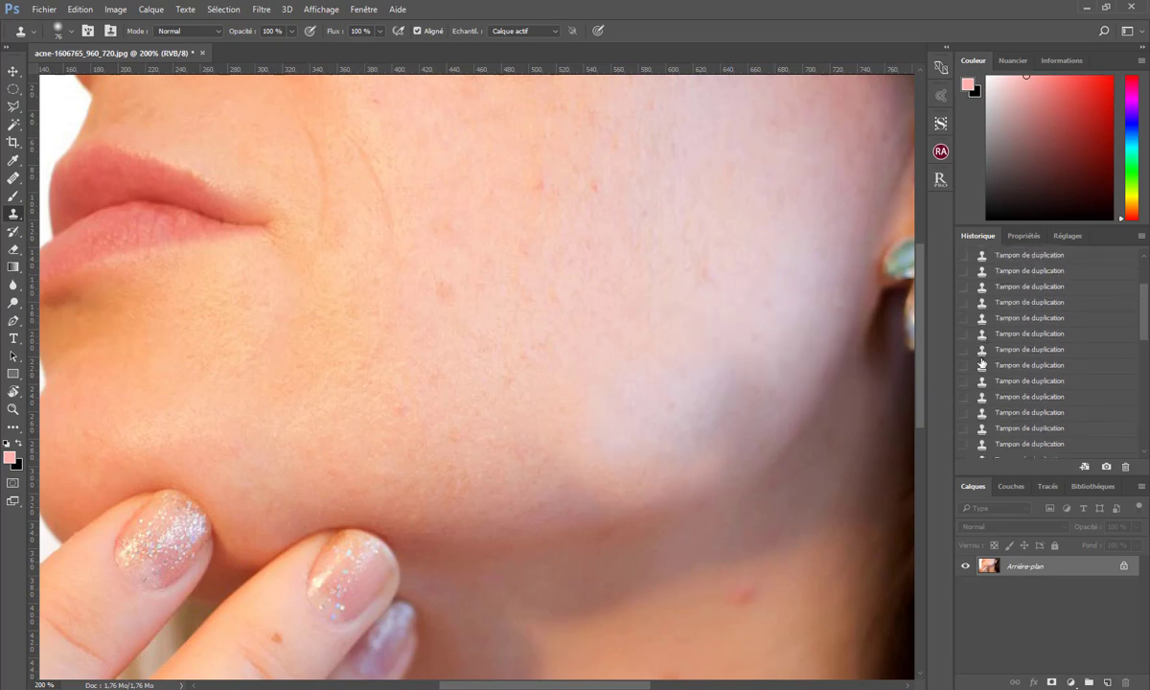
scroll(982, 363, "up", 5)
left_click(1003, 276)
Patch the pimple below the mouth corner with clean skin beside it using the Patch tool, and deselect the area
left_click(15, 179)
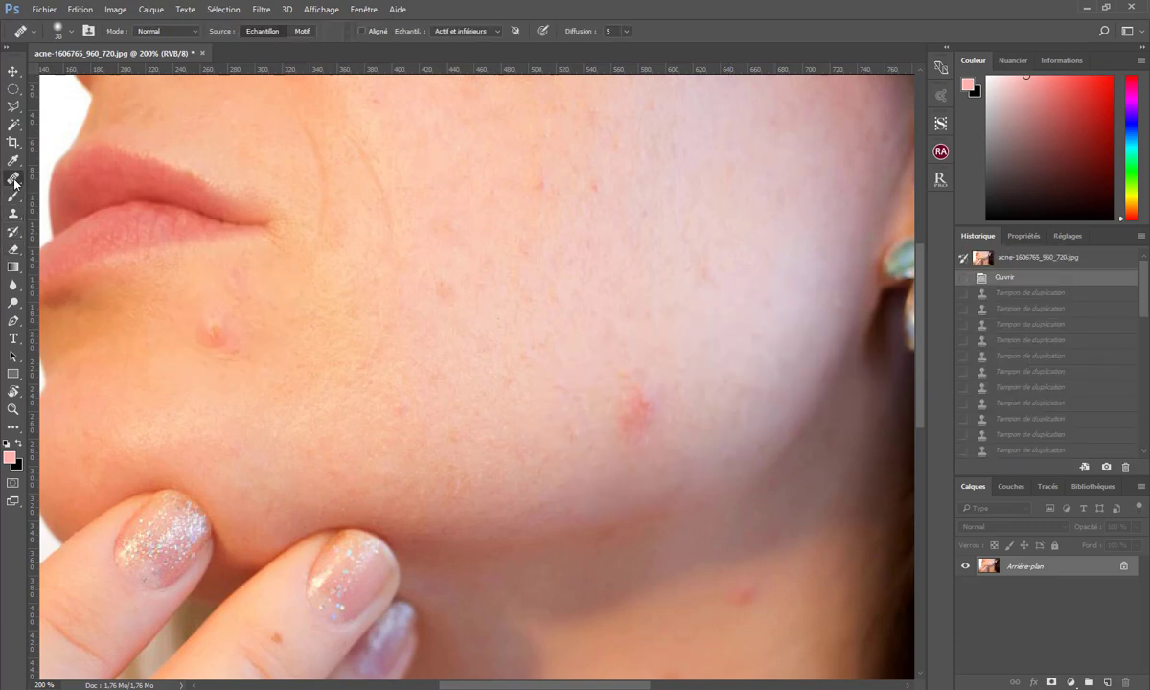
right_click(15, 179)
left_click(57, 191)
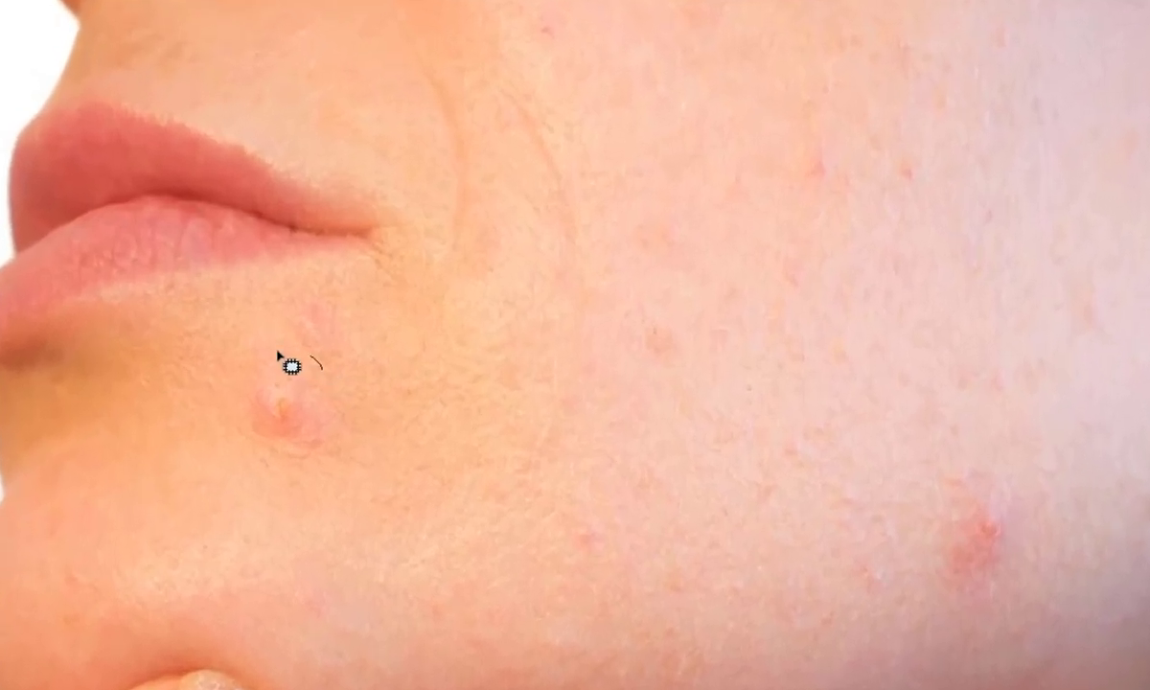
mouse_move(279, 353)
left_mouse_down()
mouse_move(326, 449)
mouse_move(304, 393)
mouse_move(367, 398)
mouse_move(461, 362)
mouse_move(539, 299)
mouse_move(598, 197)
mouse_move(526, 303)
mouse_move(693, 382)
mouse_move(659, 336)
mouse_move(590, 539)
mouse_move(577, 516)
mouse_move(483, 491)
mouse_move(472, 397)
left_mouse_up()
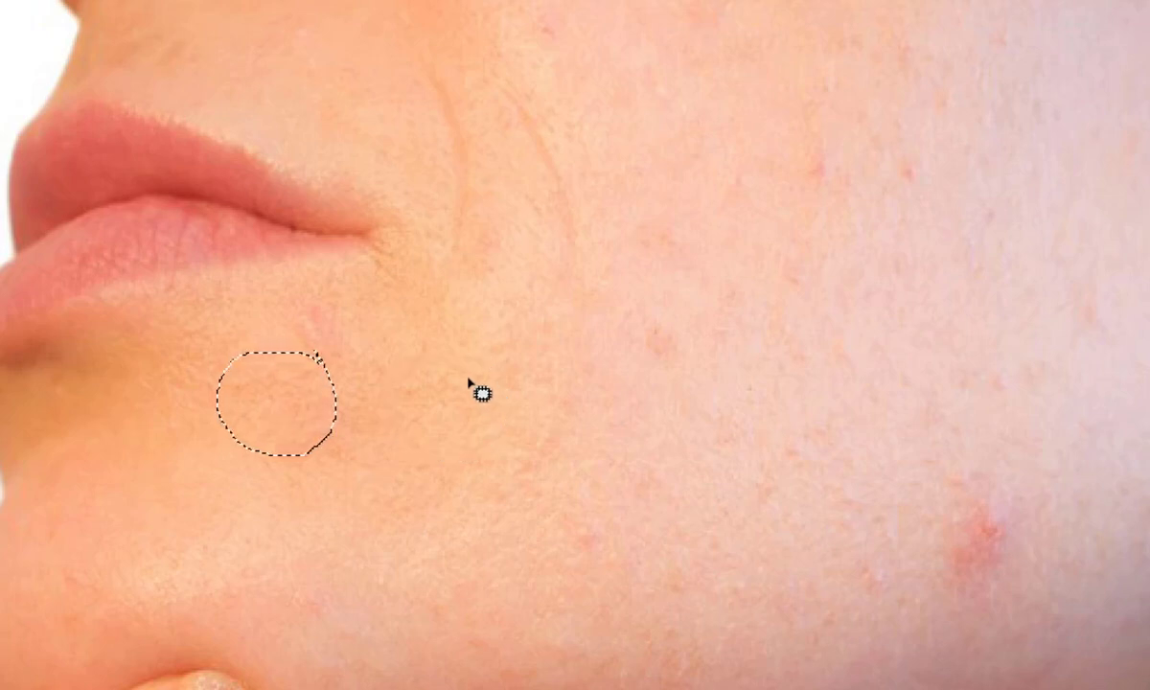
key("ctrl+d")
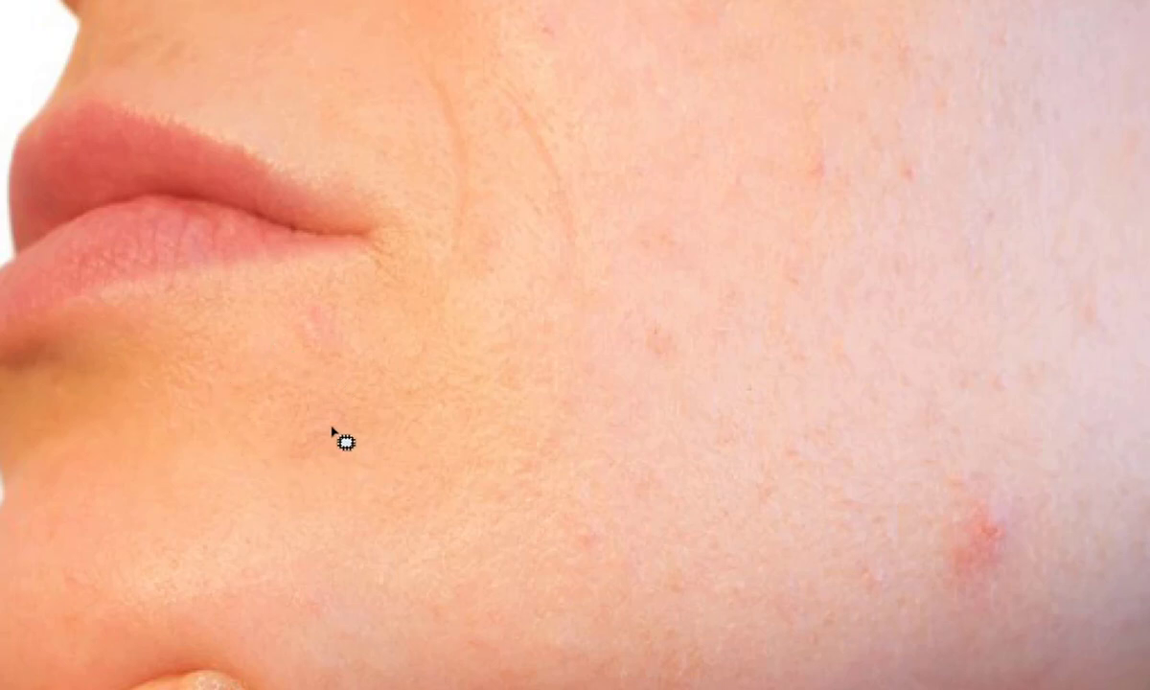
Patch the faint mark below the lips, the red jaw blemish and the red neck spot with nearby clean skin
mouse_move(364, 311)
left_mouse_down()
mouse_move(298, 290)
mouse_move(337, 377)
mouse_move(362, 321)
mouse_move(205, 380)
left_mouse_up()
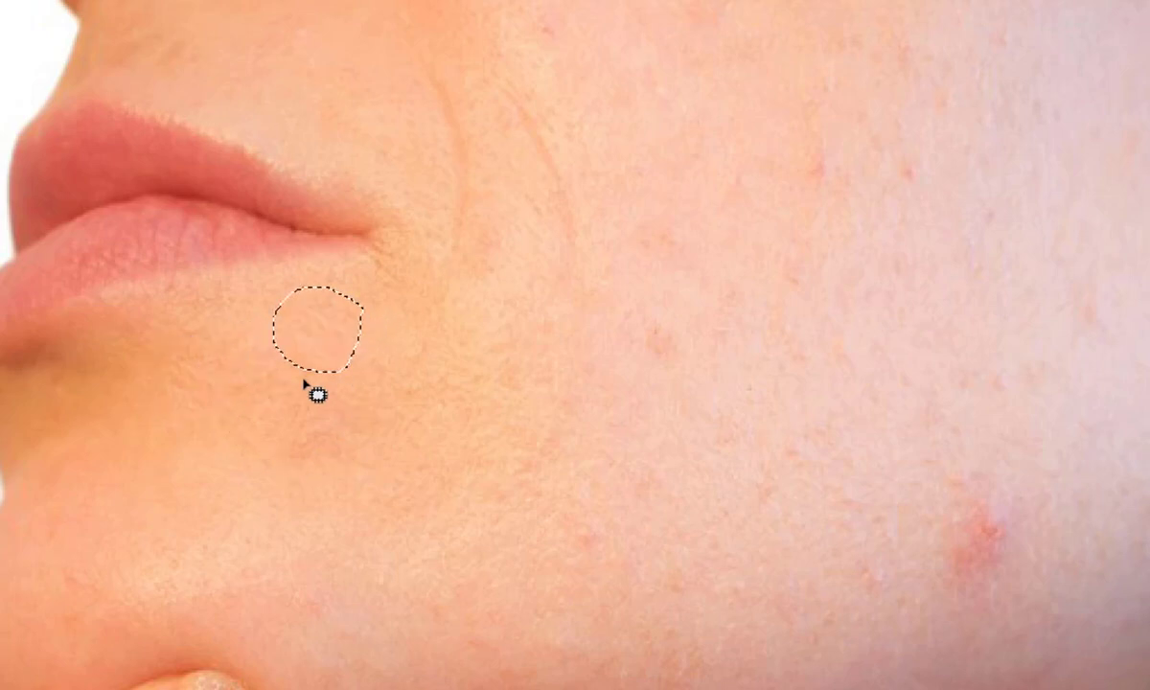
mouse_move(970, 479)
left_mouse_down()
mouse_move(946, 611)
mouse_move(1018, 487)
mouse_move(903, 475)
mouse_move(822, 405)
left_mouse_up()
mouse_move(795, 587)
left_mouse_down()
mouse_move(747, 625)
mouse_move(805, 485)
left_mouse_up()
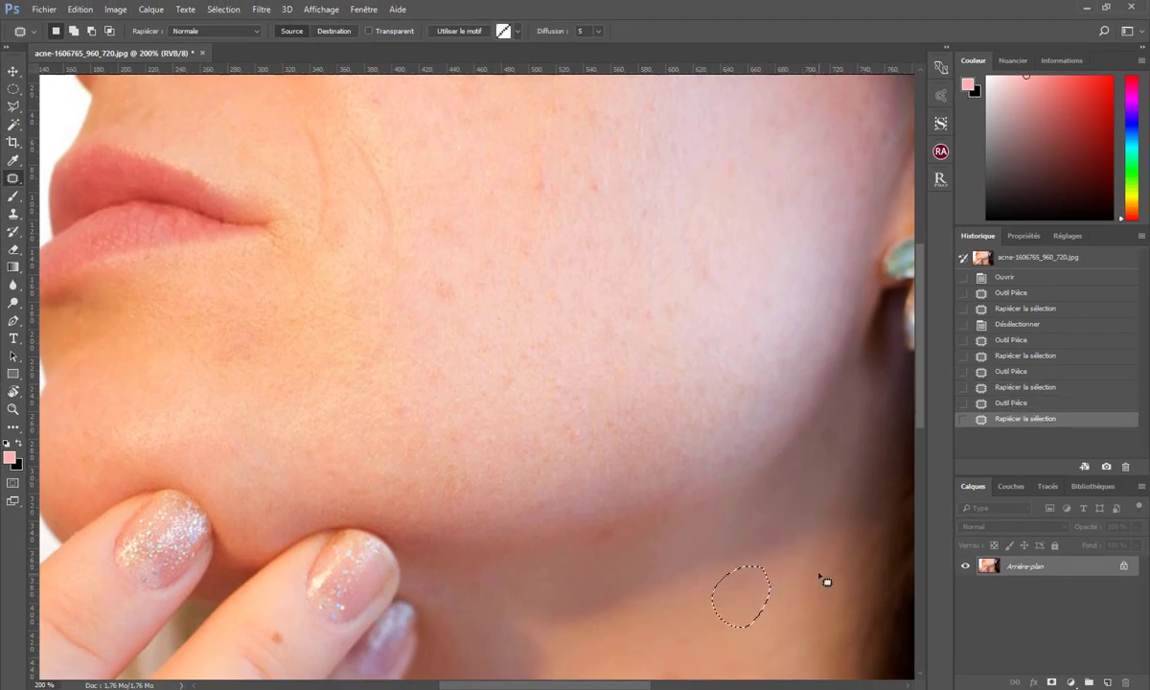
Revert the photo to its opened state in the history and choose the Healing Brush (Outil Correcteur)
left_click(1011, 279)
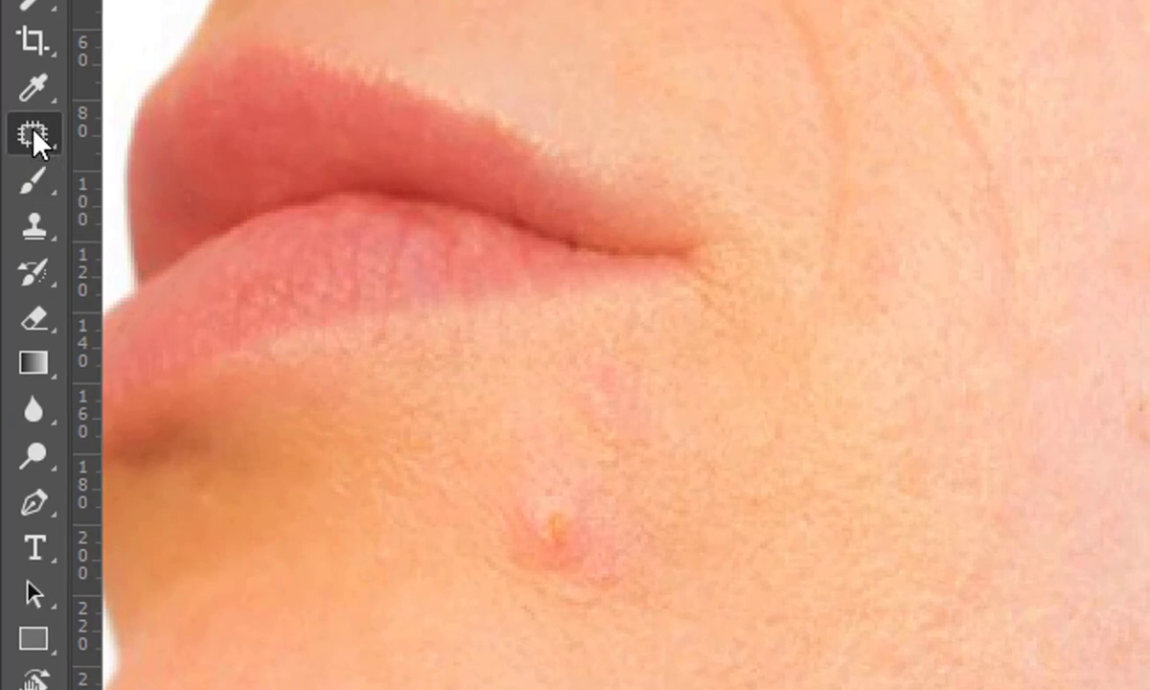
right_click(33, 133)
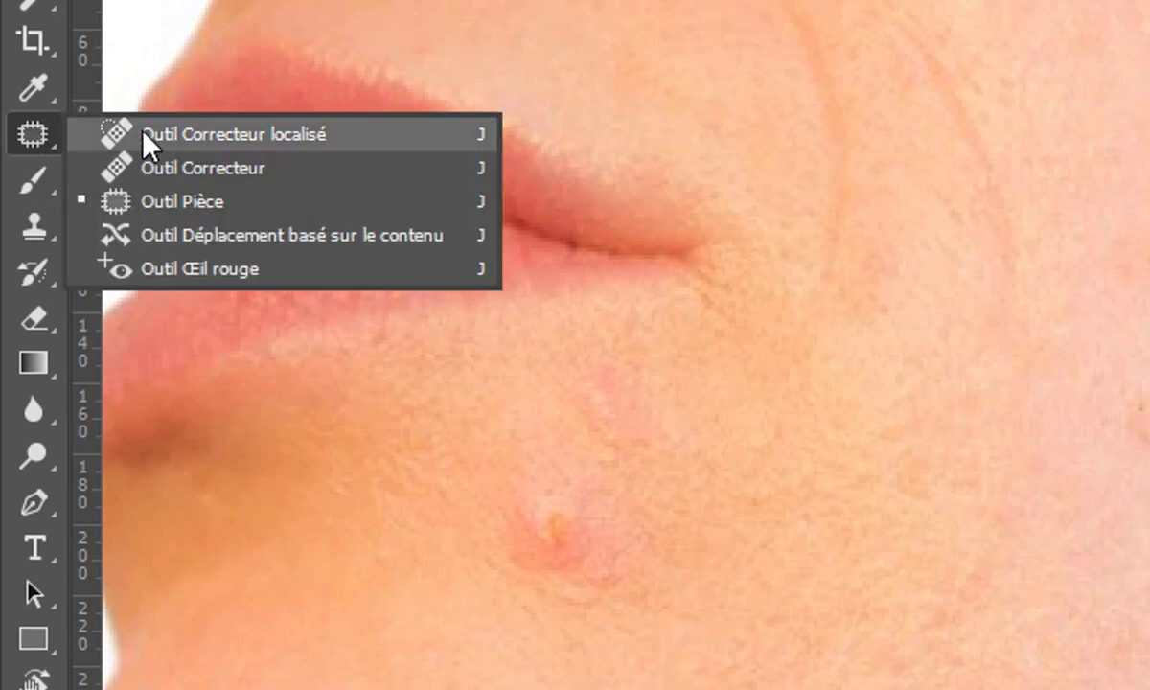
left_click(172, 165)
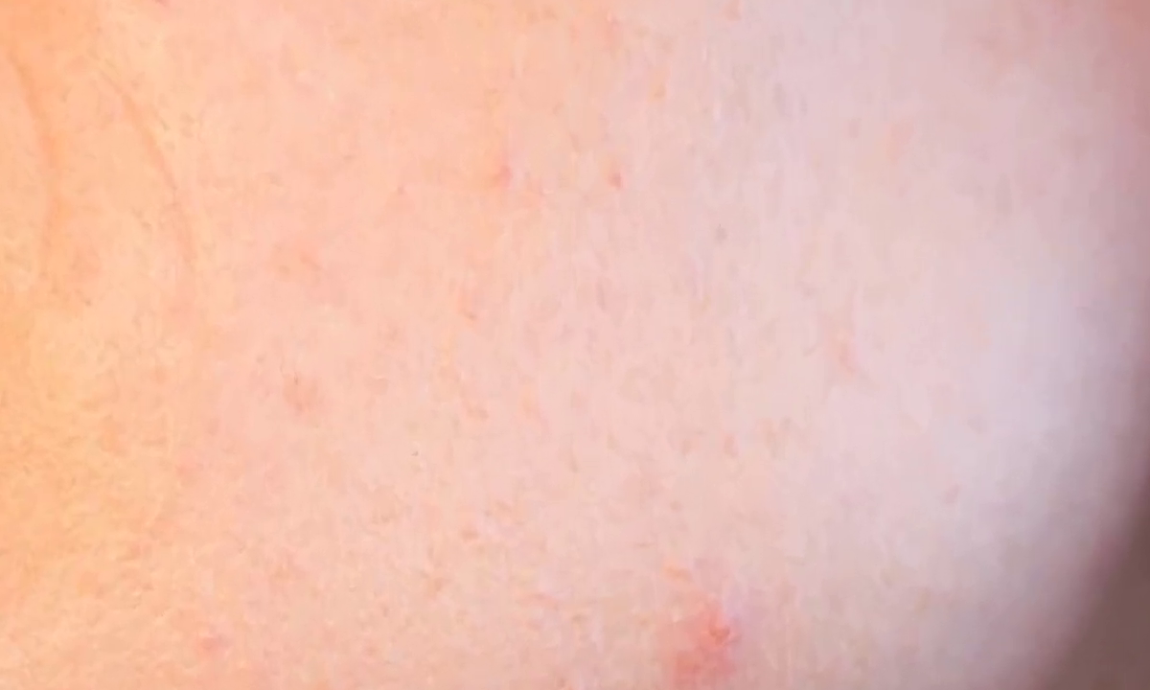
Create a new layer named "Retoucheqs" in Normal mode at 100% opacity
key("ctrl+shift+n")
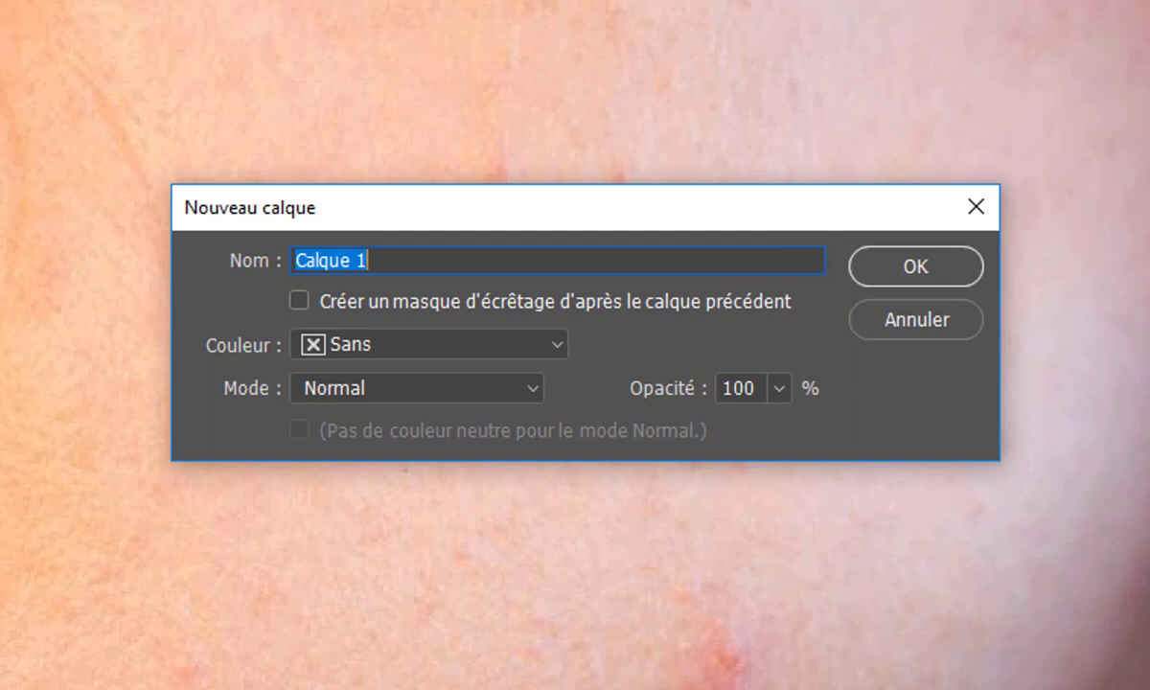
type("Retouche")
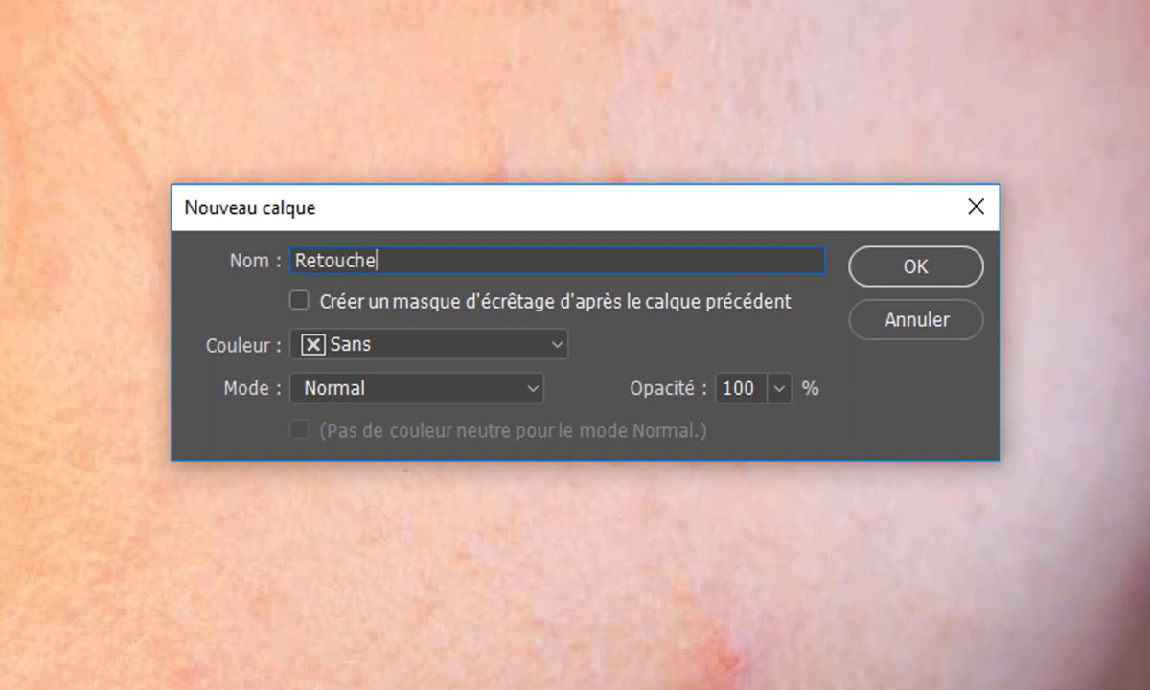
type("qs")
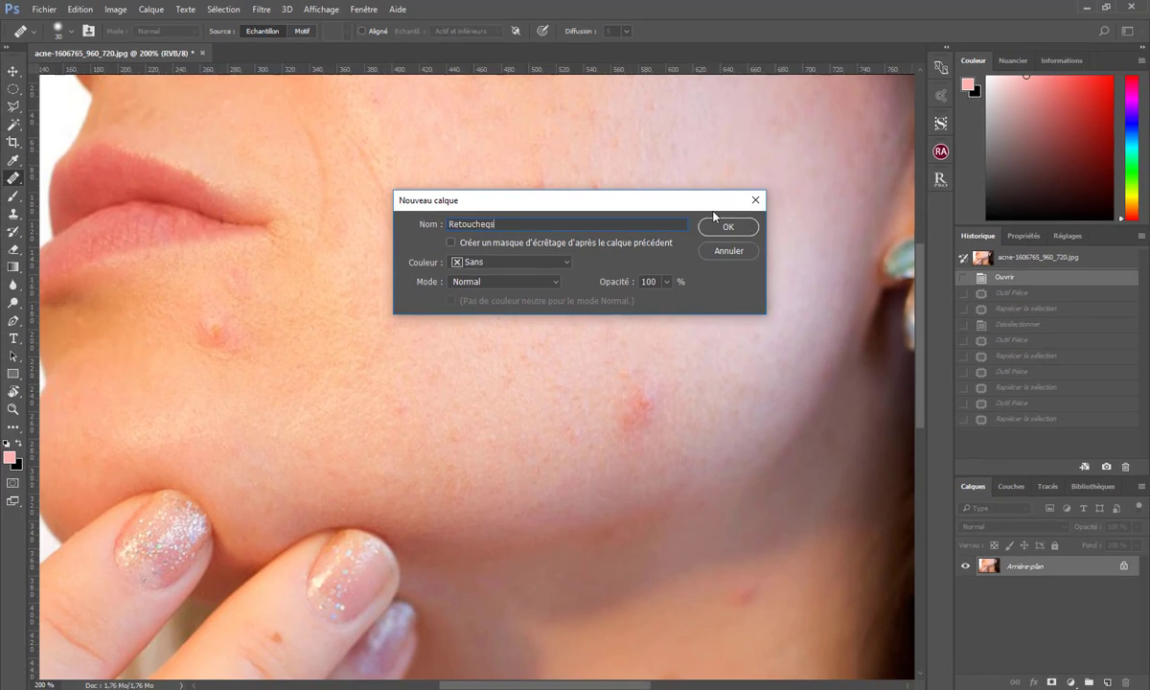
left_click(730, 226)
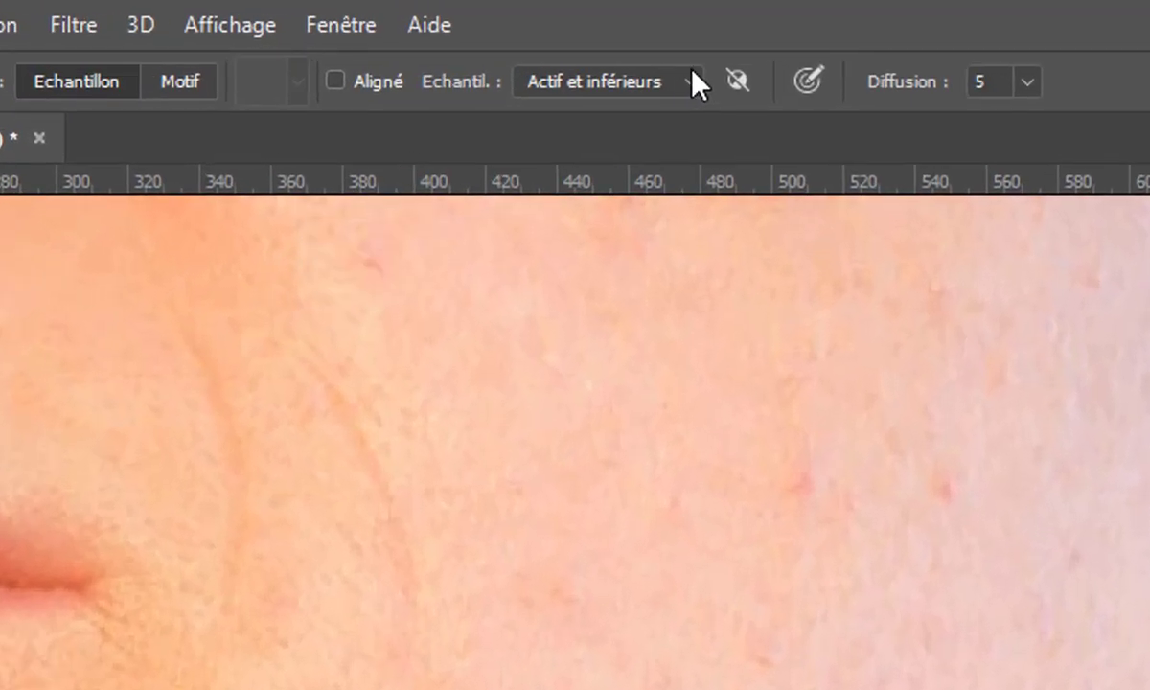
Heal the pimple and faint mark below the mouth corner with a 35 px brush, sampling from Actif et inférieurs
left_click(497, 31)
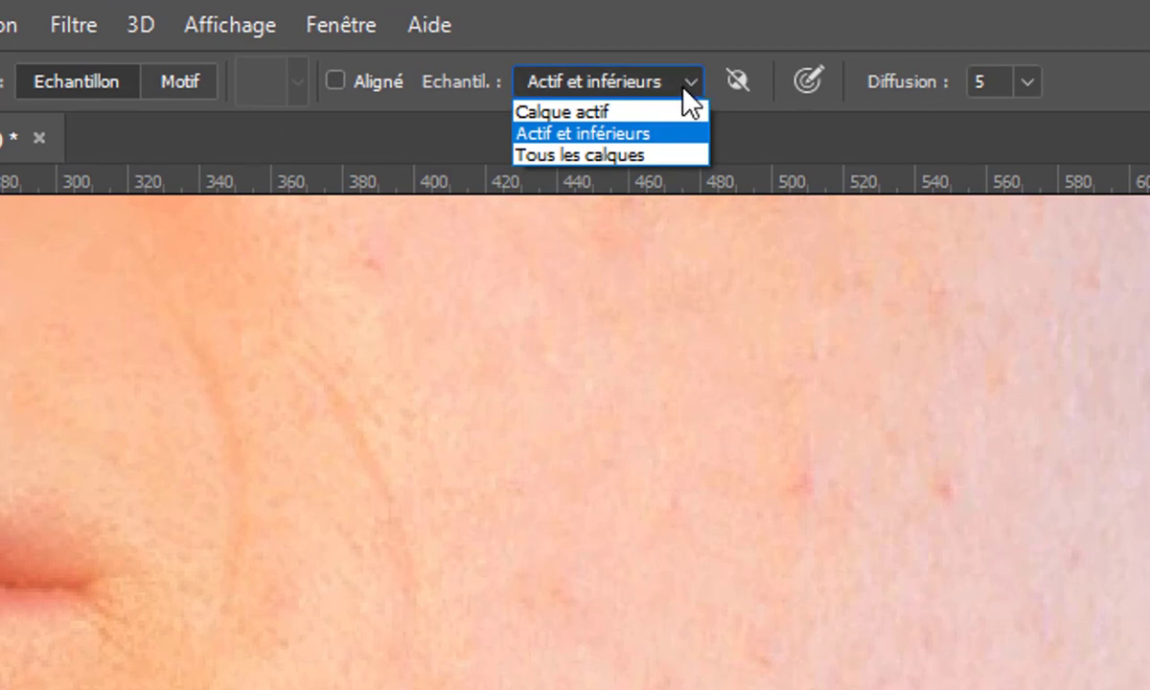
left_click(657, 133)
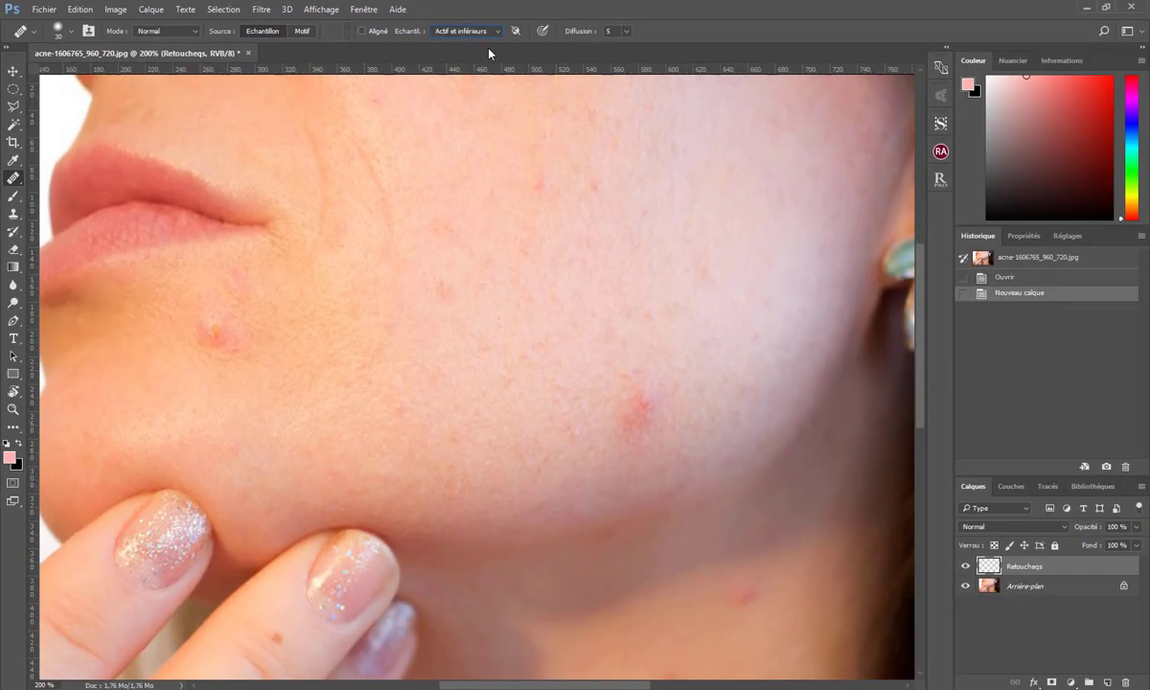
mouse_move(369, 331)
left_mouse_down()
mouse_move(423, 334)
mouse_move(373, 334)
left_mouse_up()
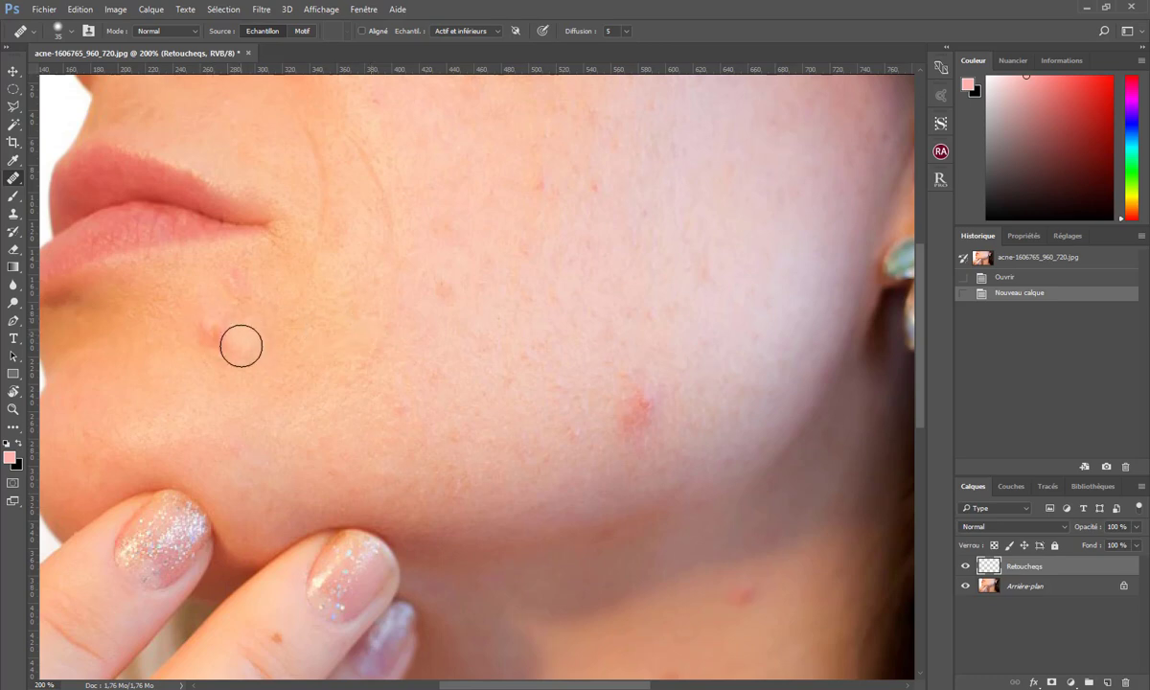
mouse_move(241, 341)
left_mouse_down()
mouse_move(226, 315)
mouse_move(242, 343)
mouse_move(218, 343)
mouse_move(245, 287)
left_mouse_up()
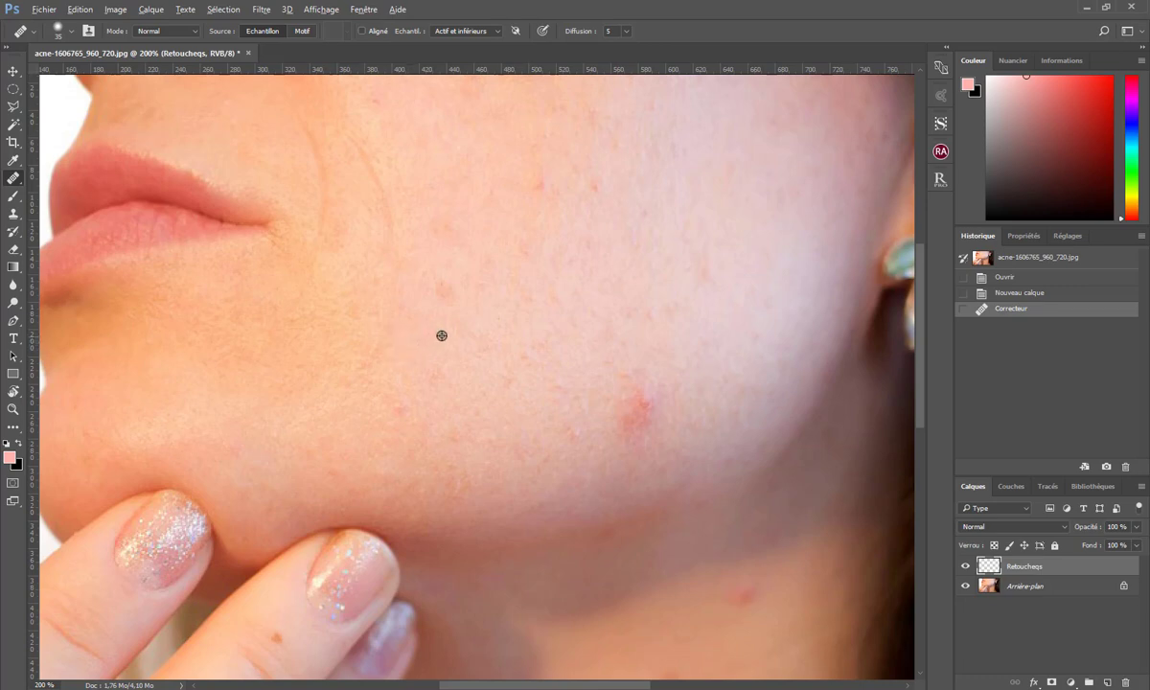
Heal the red blemish on the jaw with a 52 px Healing Brush, using clean cheek skin as the source
mouse_move(415, 341)
left_mouse_down()
mouse_move(472, 350)
mouse_move(426, 352)
mouse_move(515, 344)
mouse_move(439, 354)
mouse_move(319, 344)
mouse_move(449, 341)
mouse_move(405, 348)
mouse_move(397, 218)
mouse_move(409, 505)
mouse_move(419, 251)
left_mouse_up()
left_click_drag(431, 363, 383, 360)
left_click(509, 389, "alt")
mouse_move(599, 406)
left_mouse_down()
mouse_move(636, 405)
mouse_move(616, 403)
mouse_move(624, 394)
left_mouse_up()
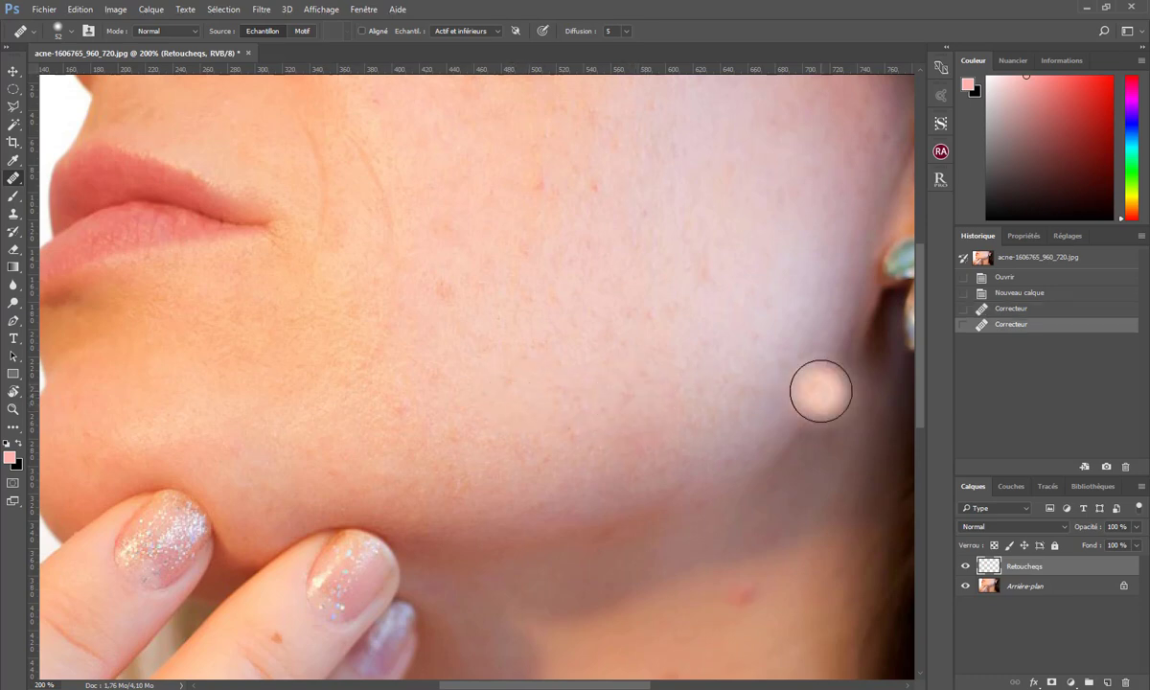
Heal the red spot and the brown mole on the neck using clean neck skin as the source
left_click(786, 617, "alt")
left_click(742, 599)
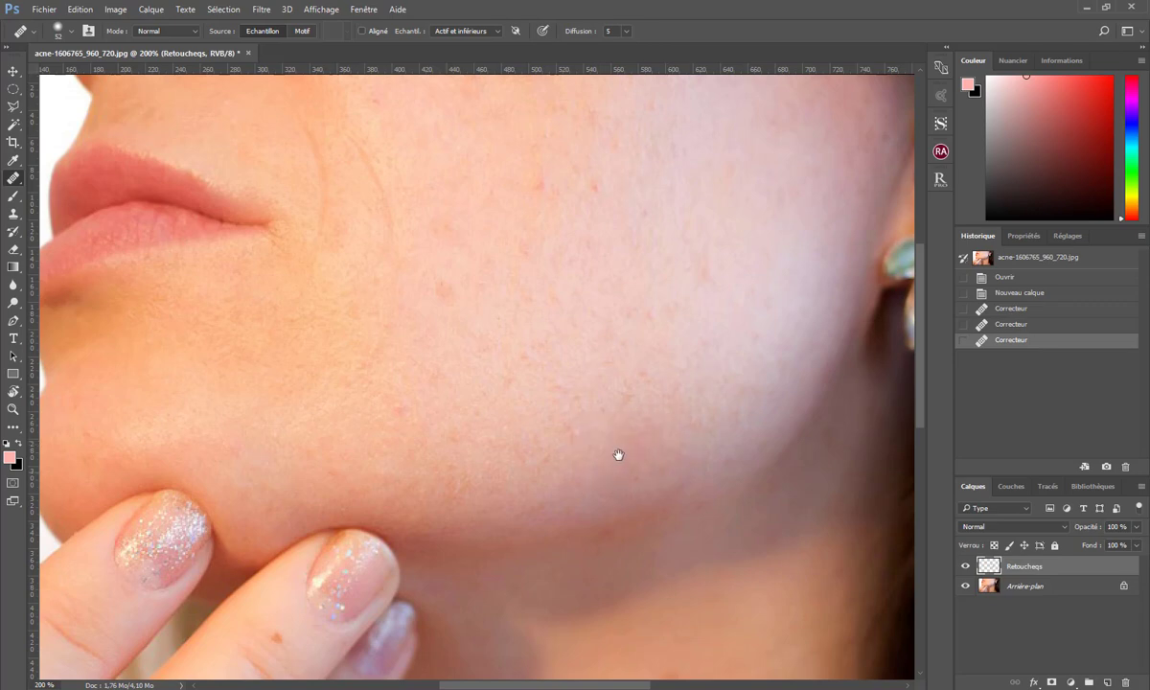
left_click_drag(617, 454, 688, 313)
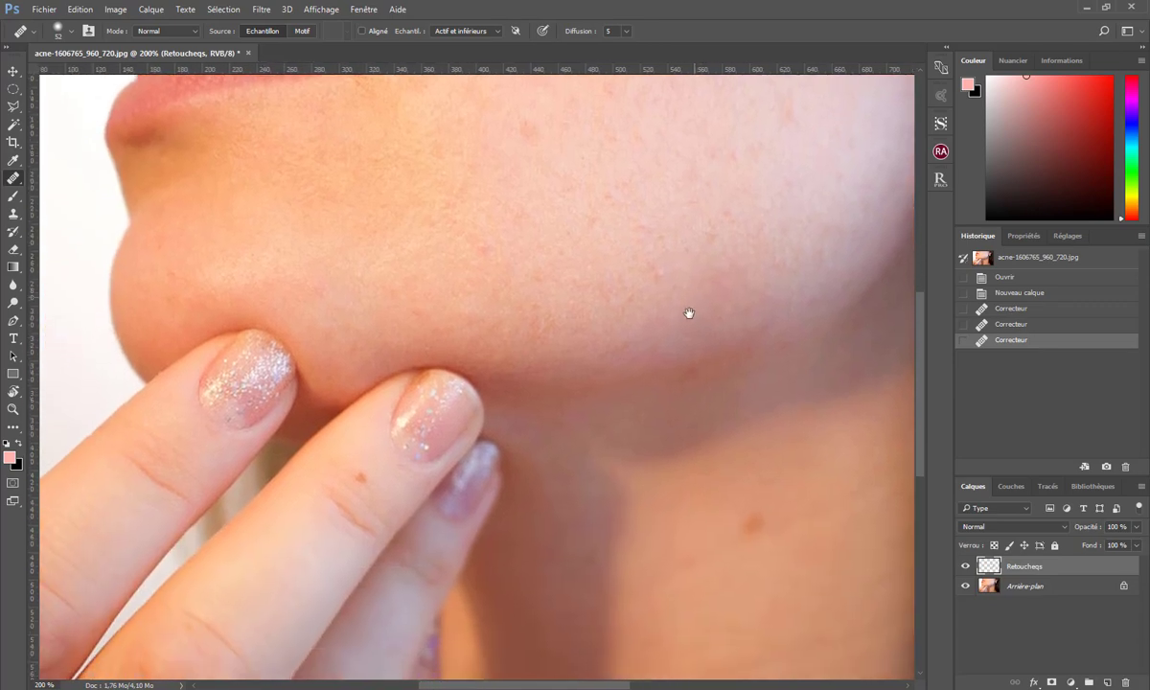
left_click(758, 518)
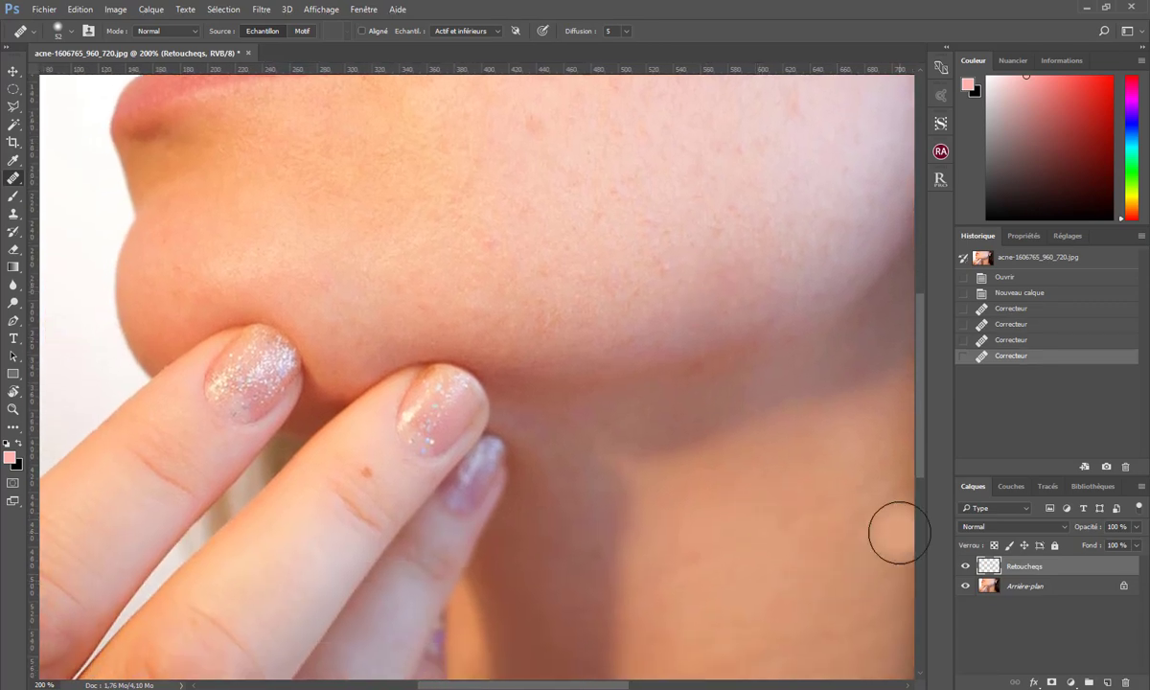
Heal the small brown mole on the finger with a 16 px Healing Brush, using clean skin of the same finger as source
left_click(361, 437, "alt")
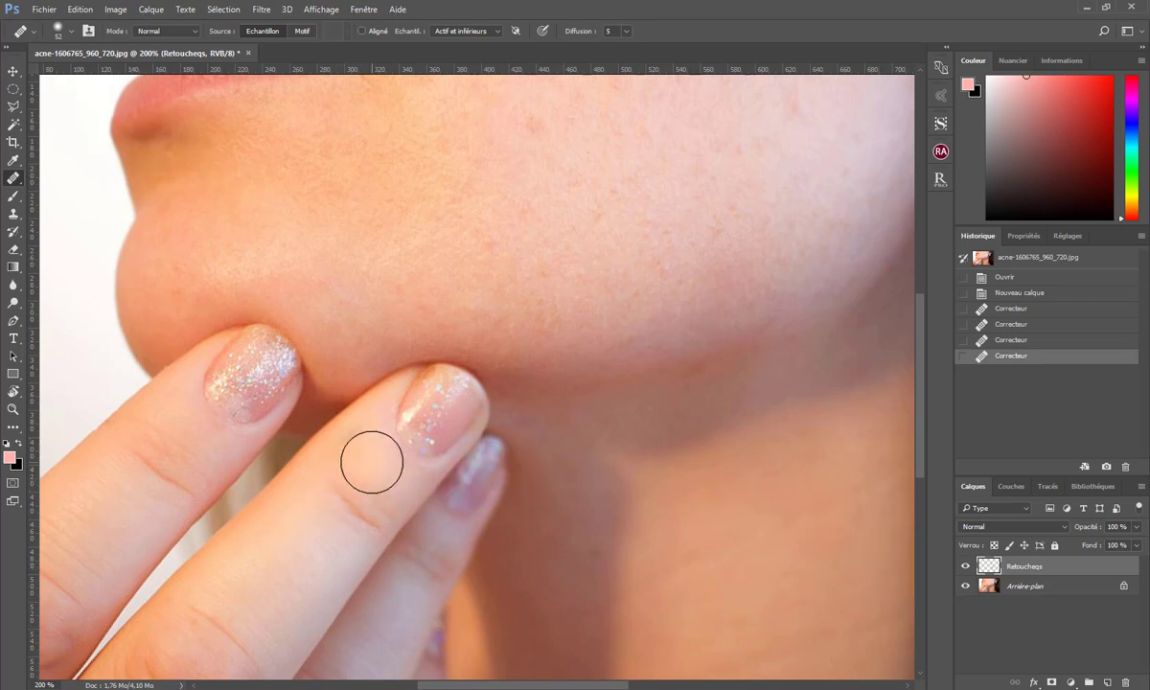
left_click_drag(370, 460, 345, 454)
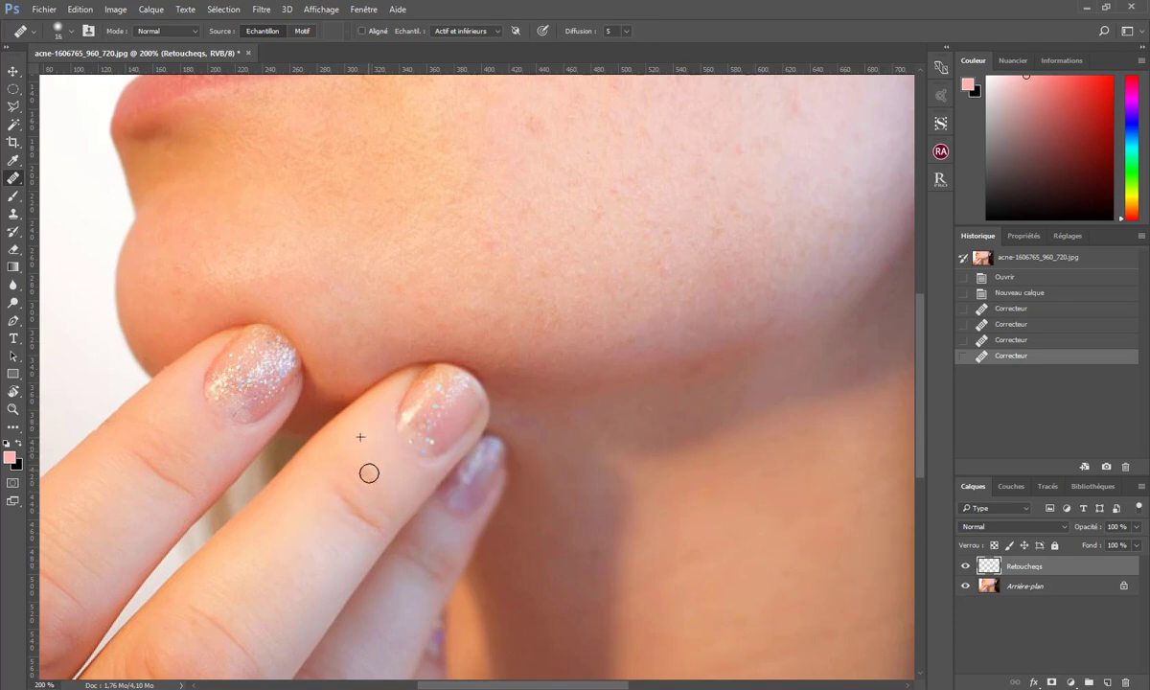
left_click(369, 473)
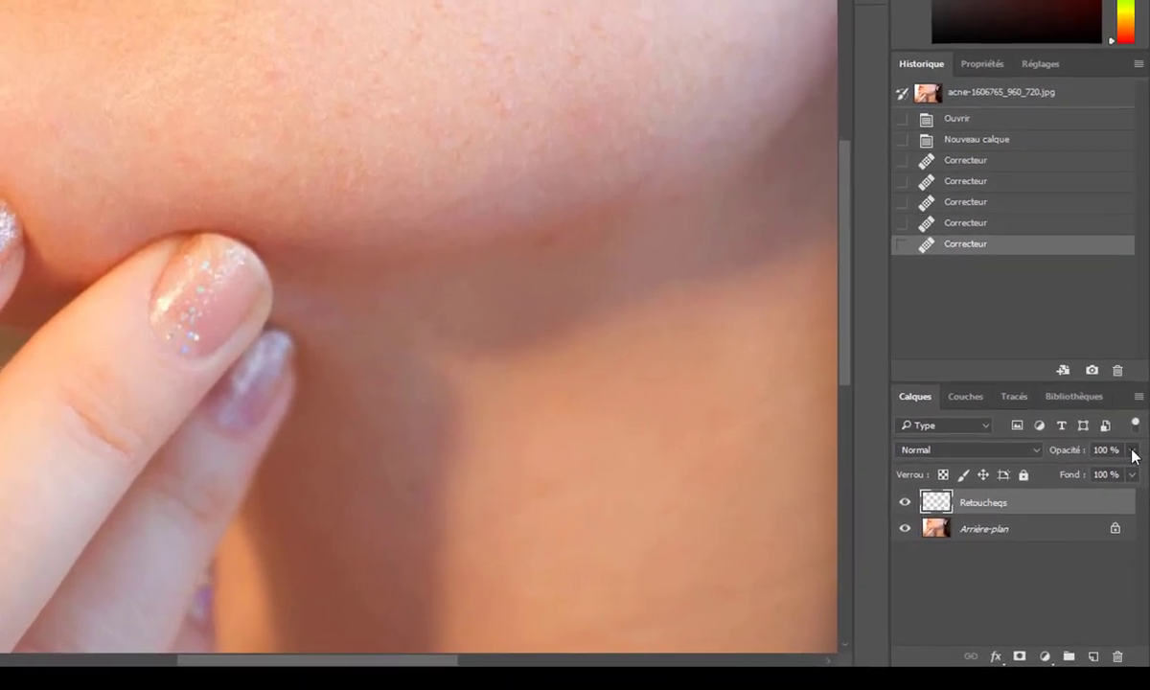
Try reducing the Retoucheqs layer's opacity to about 51%, and restore it to 100%
left_click(1135, 527)
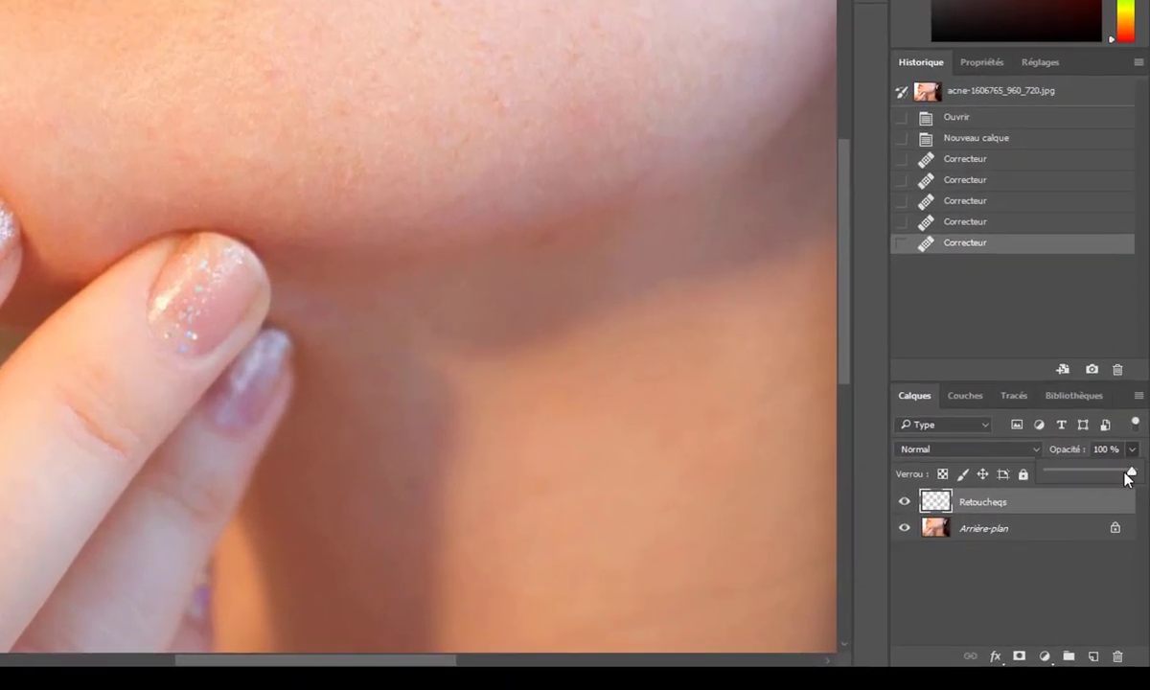
mouse_move(1089, 478)
left_mouse_down()
mouse_move(1062, 473)
mouse_move(1093, 475)
left_mouse_up()
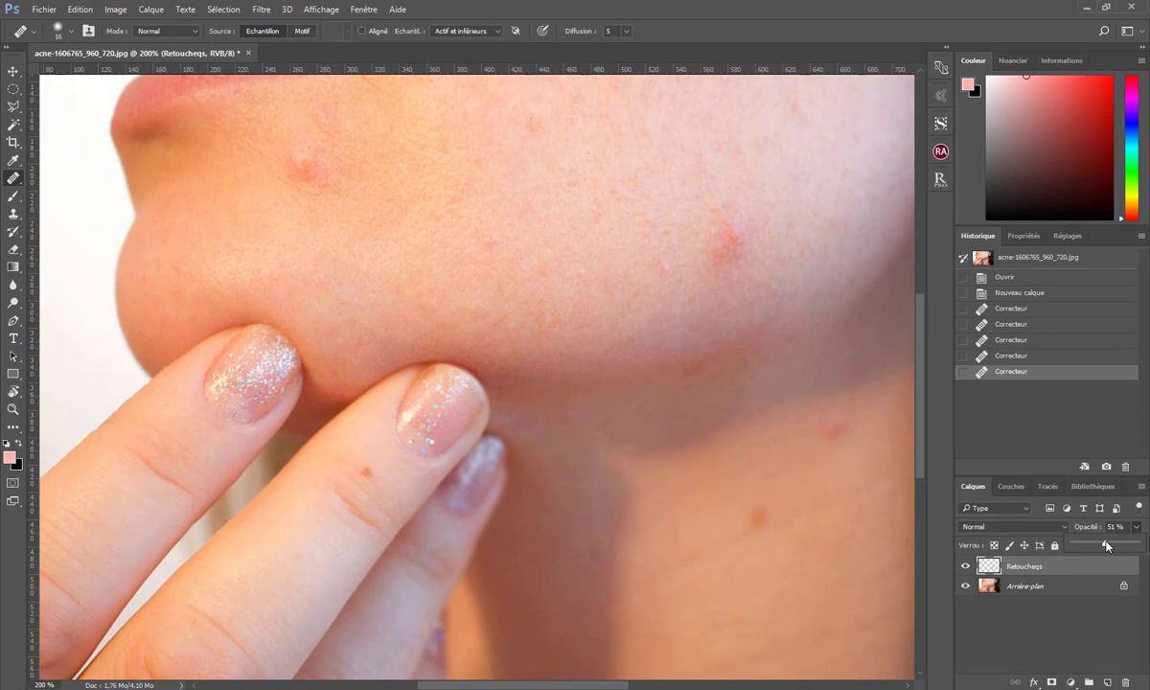
mouse_move(1107, 547)
left_mouse_down()
mouse_move(1050, 543)
mouse_move(1140, 544)
left_mouse_up()
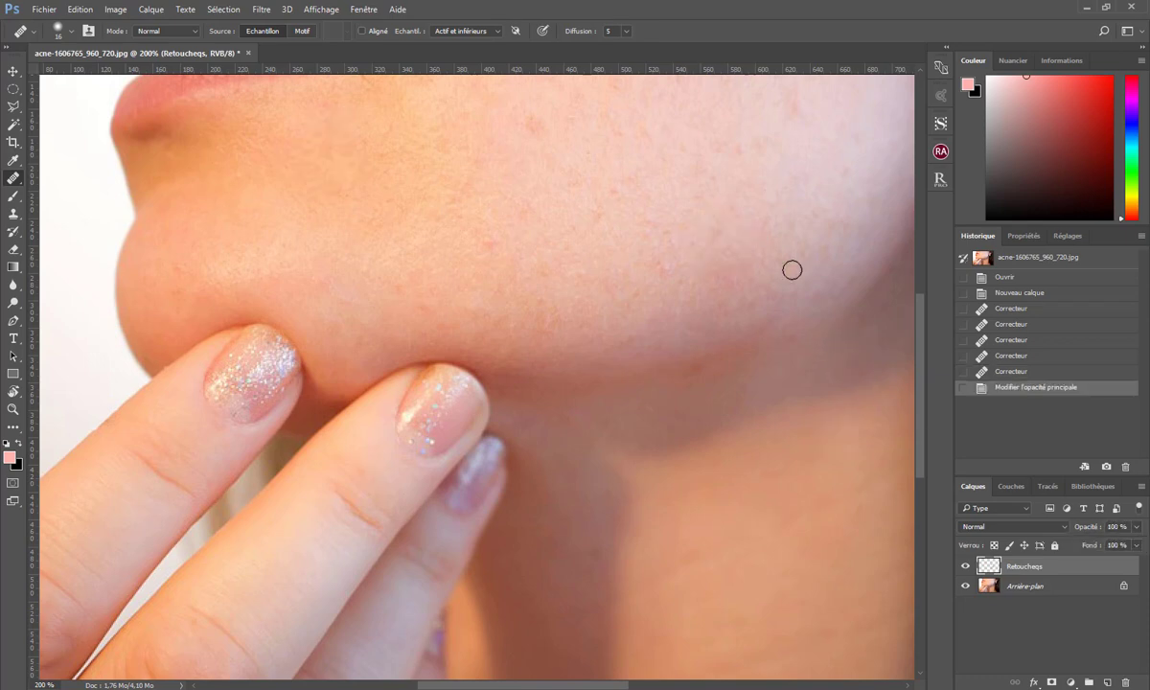
Create a new layer named "rides" in Normal mode at 100% opacity
key("ctrl+shift+n")
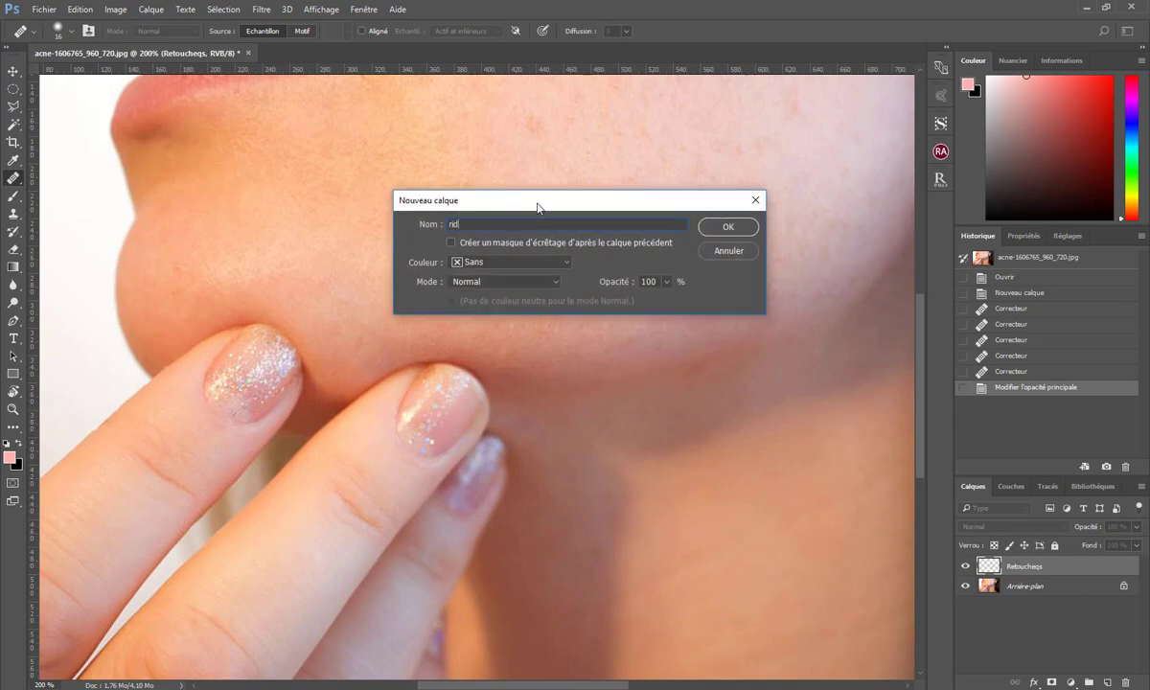
left_click(740, 226)
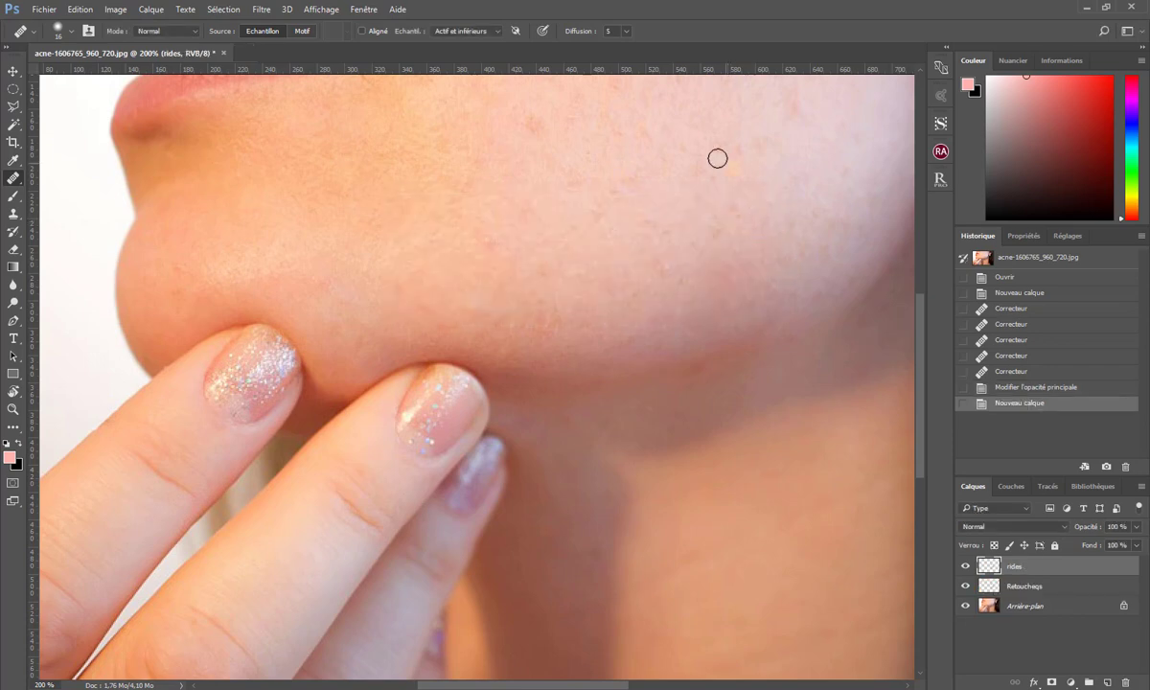
Heal the two smile lines beside the mouth with the 16 px Healing Brush, and reduce the rides layer's opacity to 37%
left_click_drag(716, 153, 693, 370)
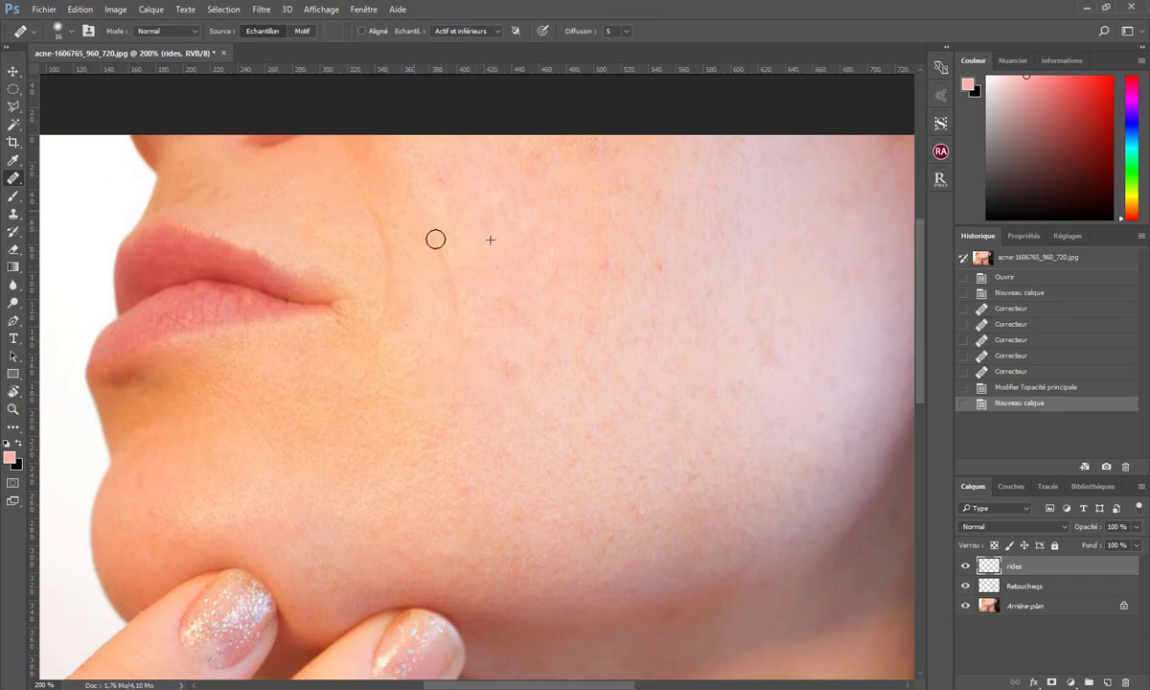
left_click_drag(460, 323, 468, 304)
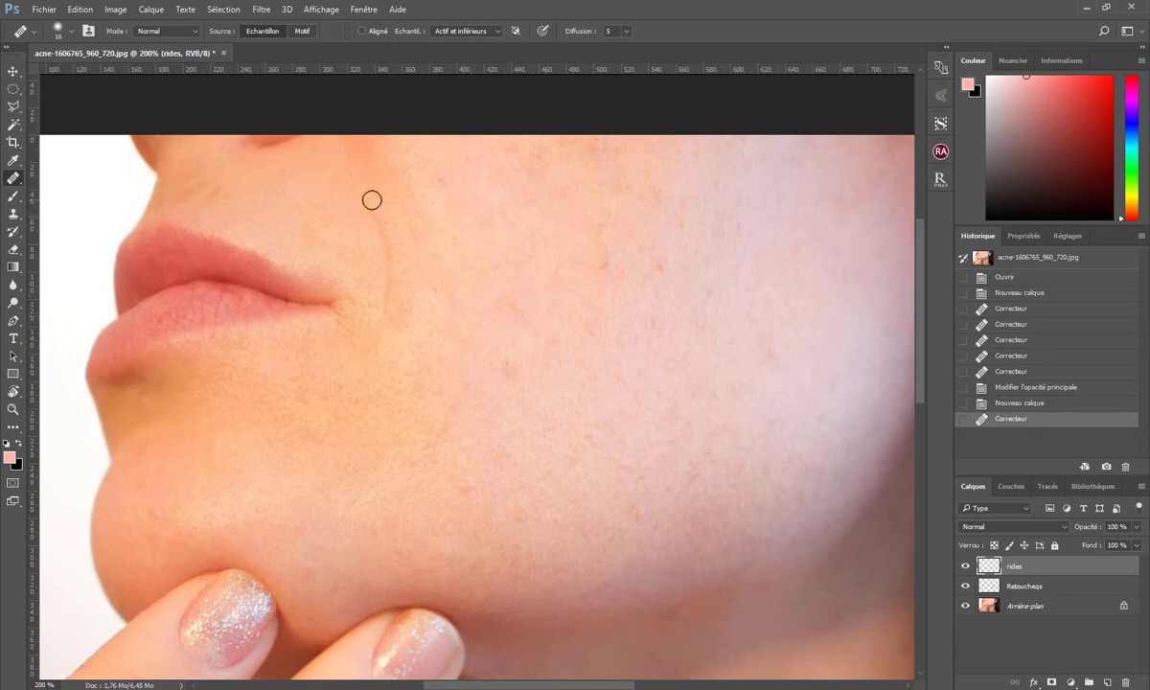
left_click_drag(372, 198, 395, 327)
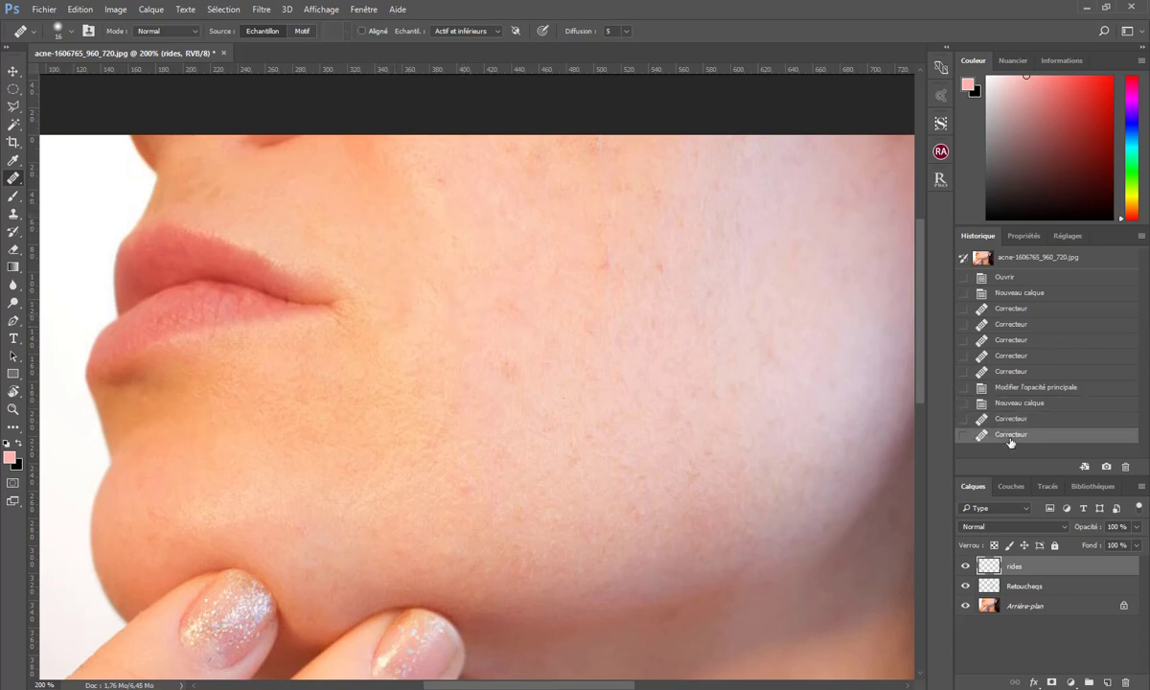
left_click_drag(1135, 527, 1098, 546)
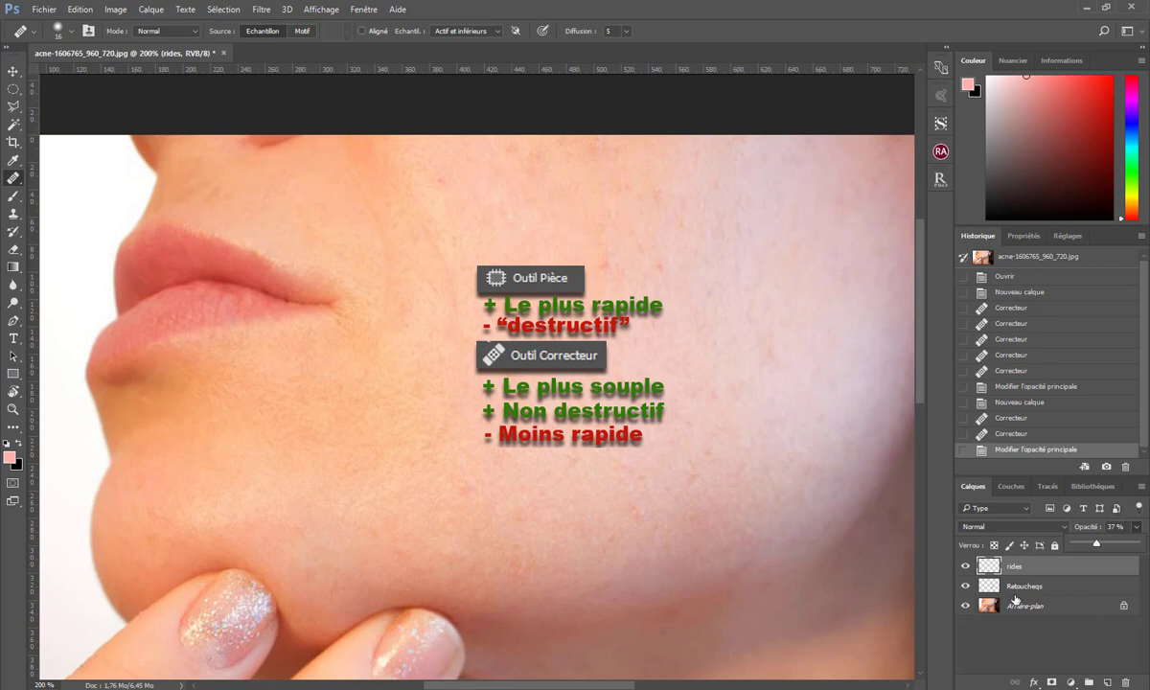
Compare the portrait before and after retouching by repeatedly hiding and showing all layers except Arrière-plan
left_click(964, 605, "alt")
left_click(964, 605, "alt")
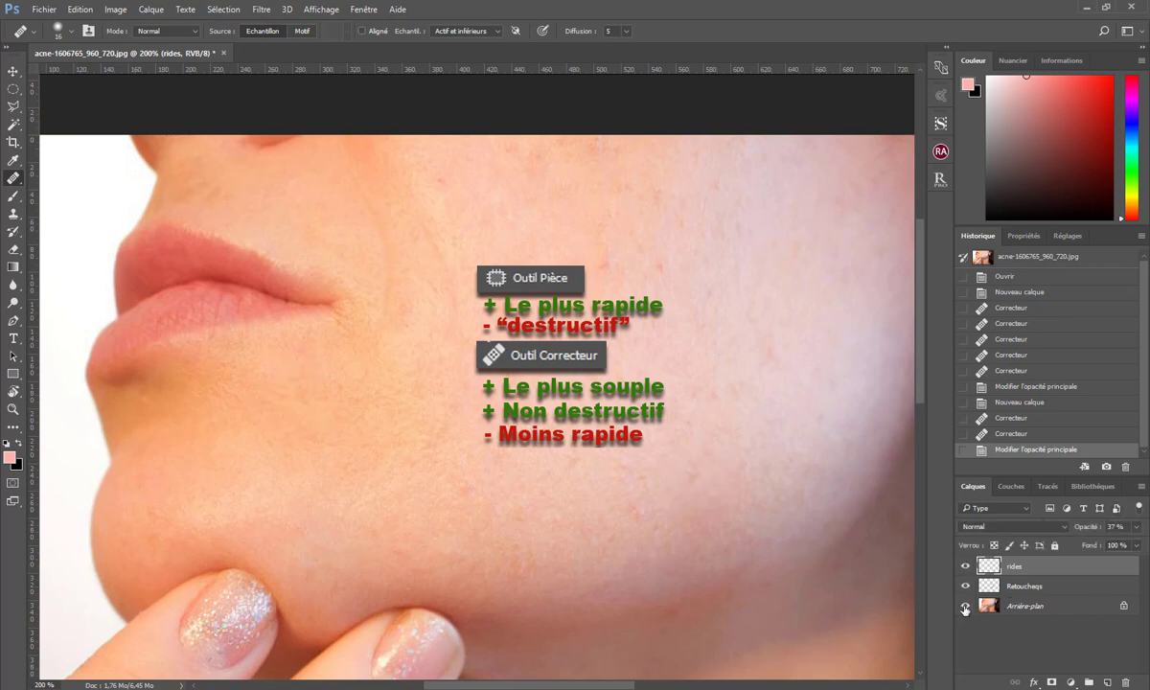
left_click(965, 606, "alt")
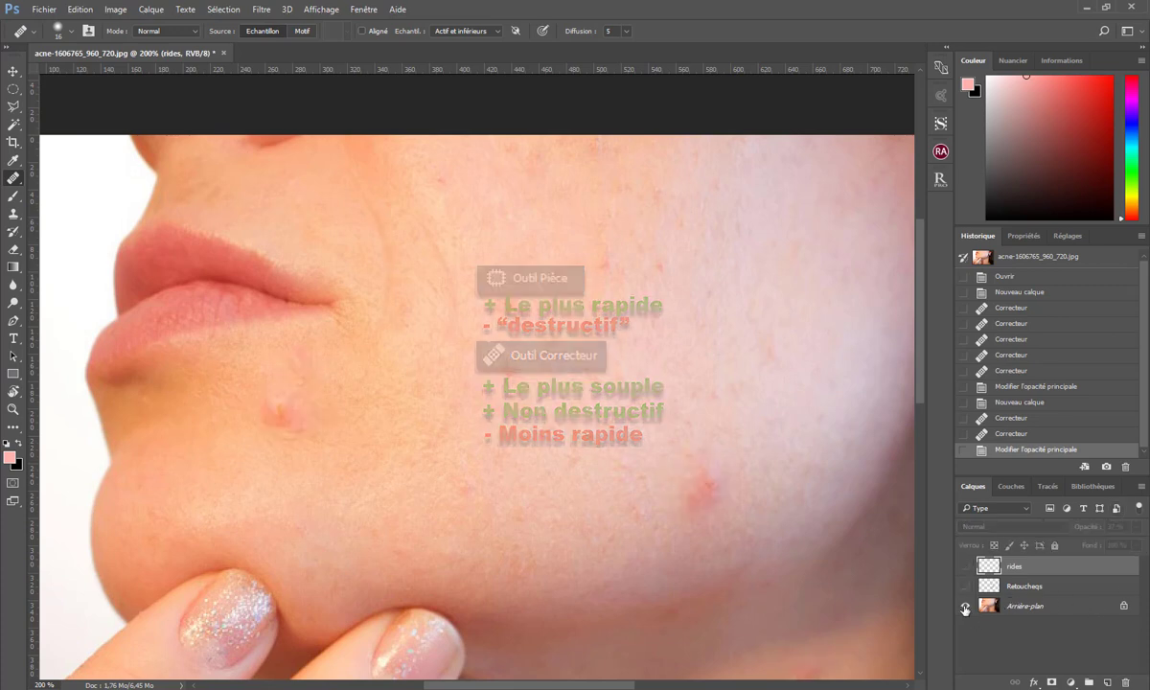
left_click(965, 605, "alt")
left_click(965, 605, "alt")
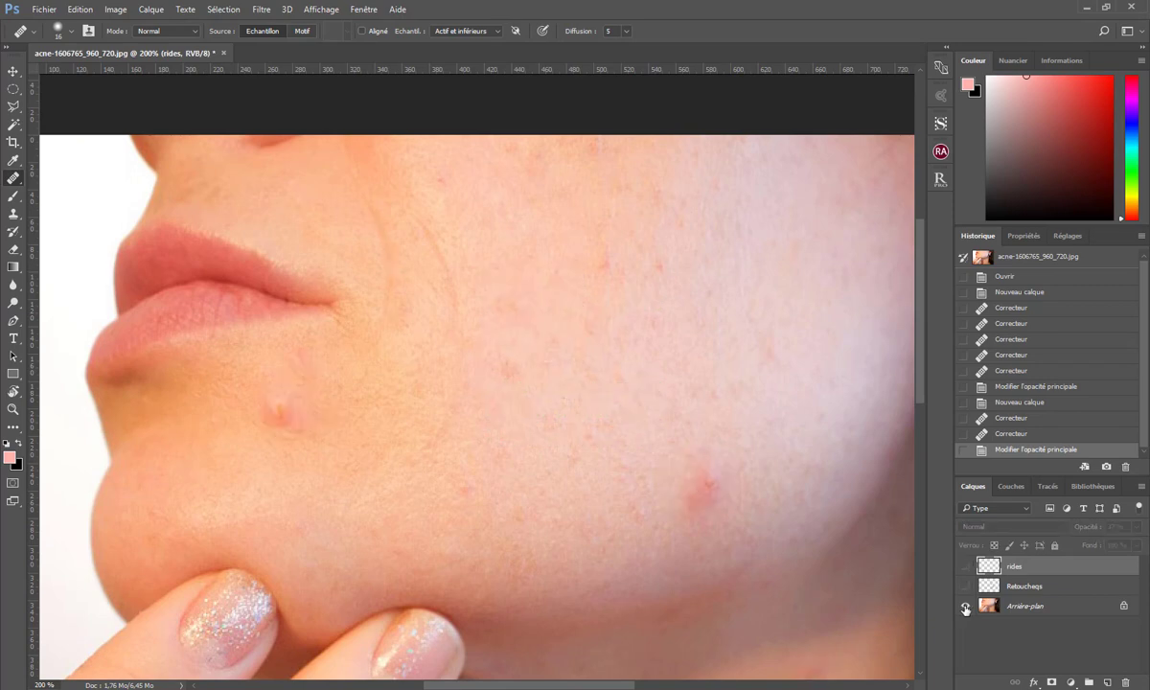
left_click(965, 606, "alt")
left_click(965, 605, "alt")
left_click(965, 606, "alt")
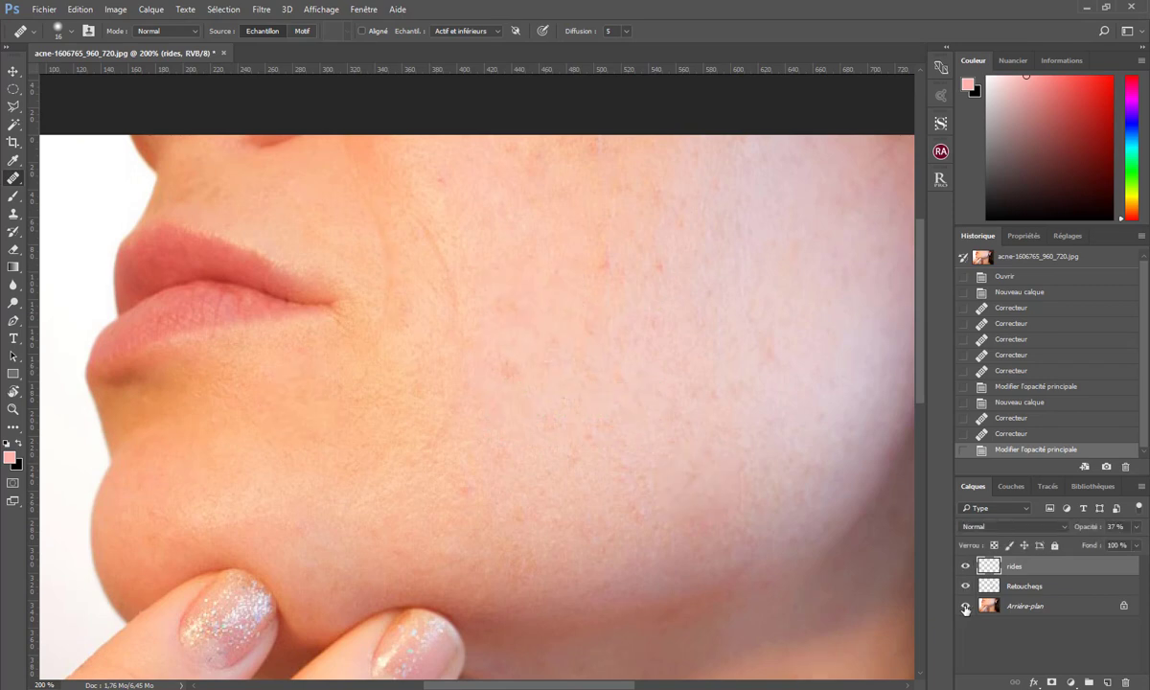
left_click(964, 606, "alt")
left_click(964, 605, "alt")
left_click(964, 606, "alt")
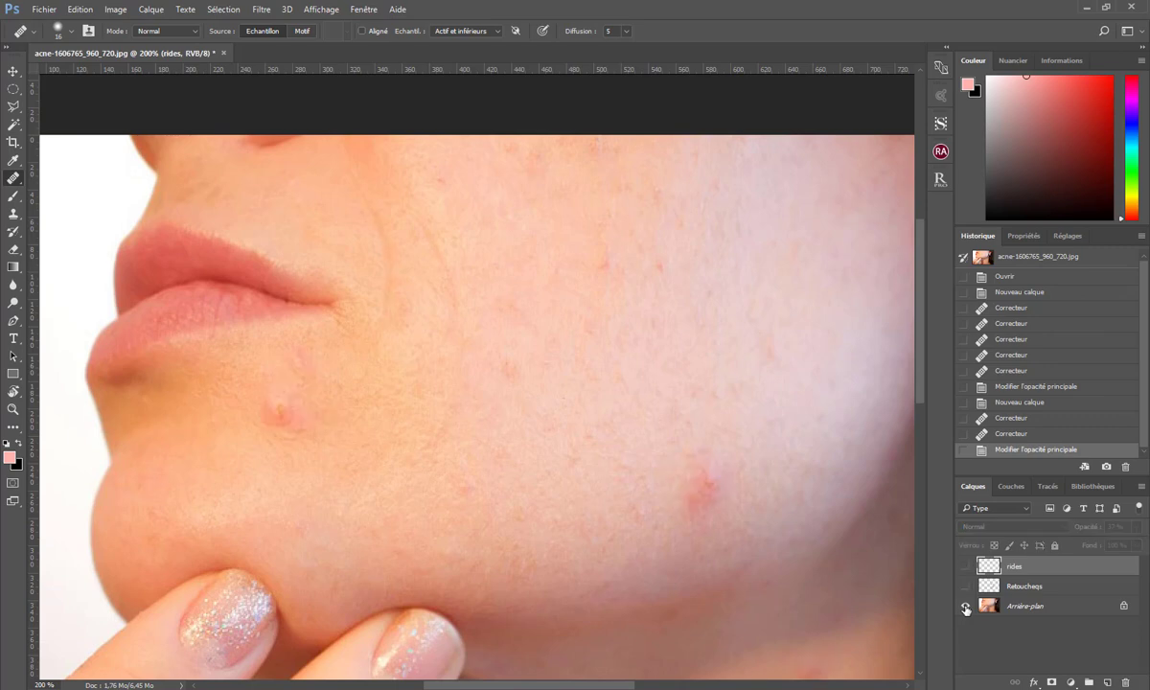
left_click(965, 606, "alt")
left_click(964, 606, "alt")
left_click(965, 606, "alt")
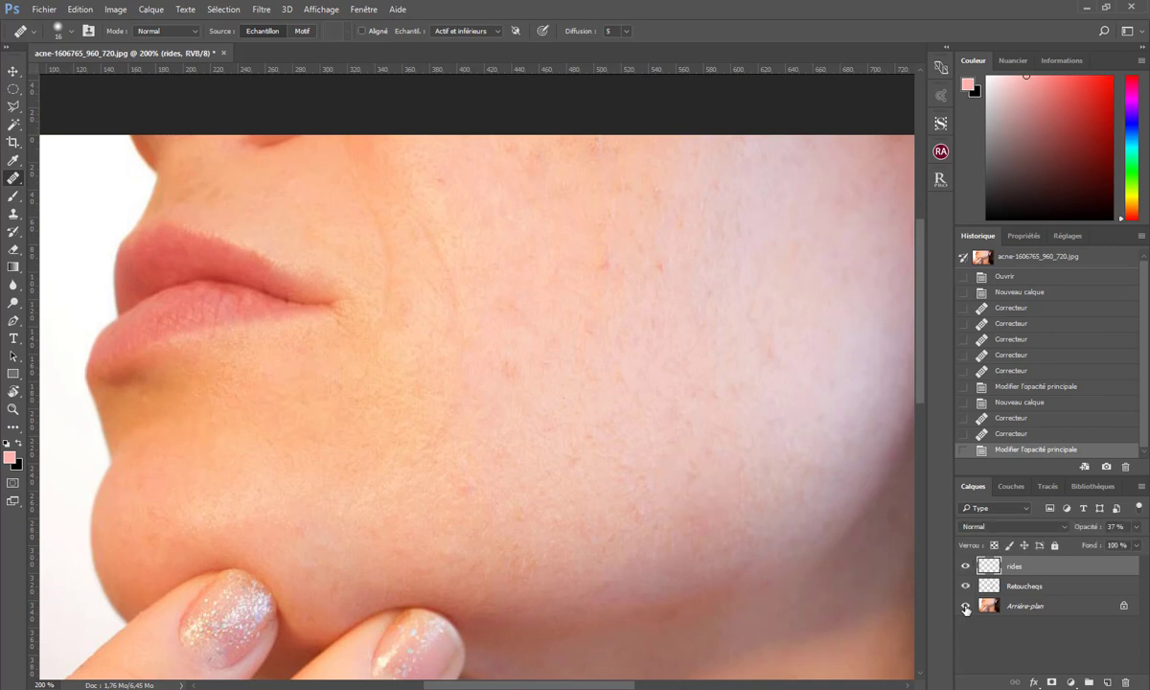
left_click(964, 605, "alt")
left_click(964, 605, "alt")
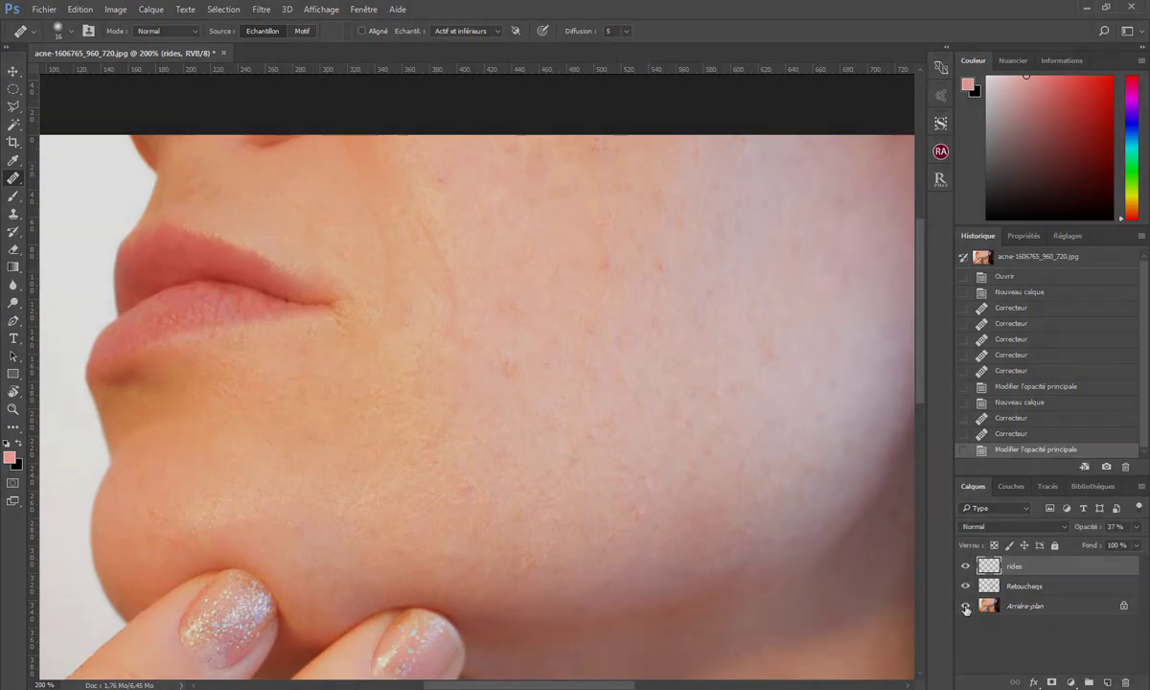